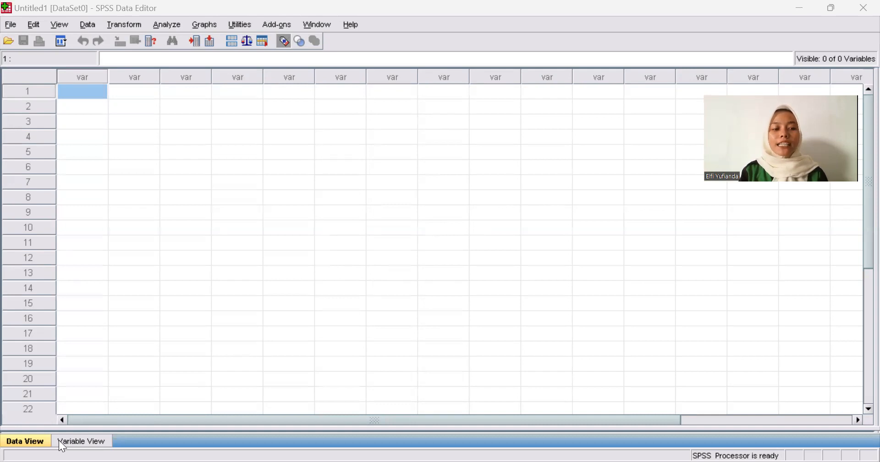
Step: Consult the rice yield table image, and name the first variable Perlakuan_V in the variable definitions
left_click(84, 442)
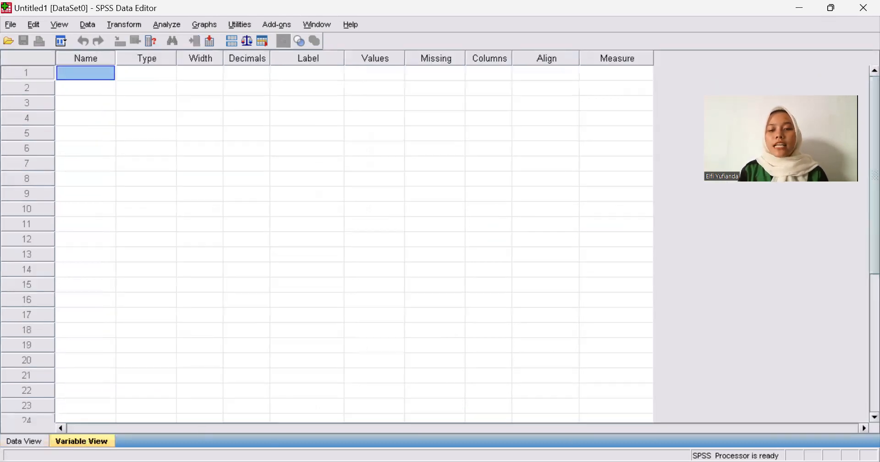
left_click(574, 398)
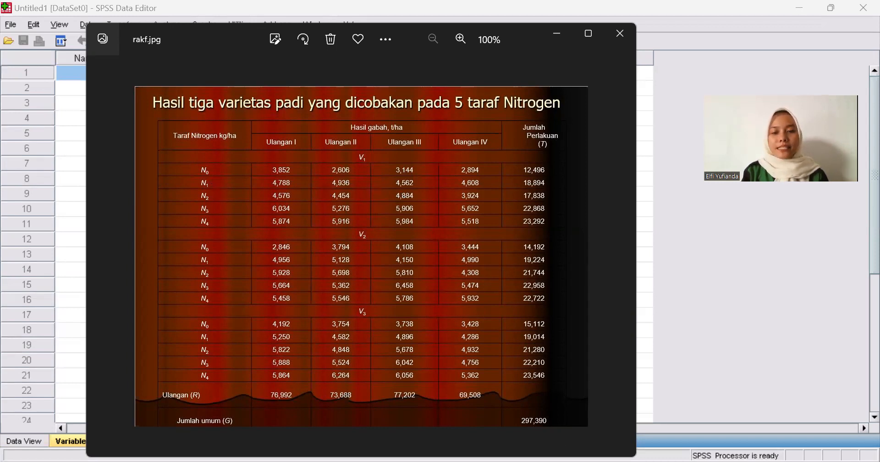
left_click(86, 75)
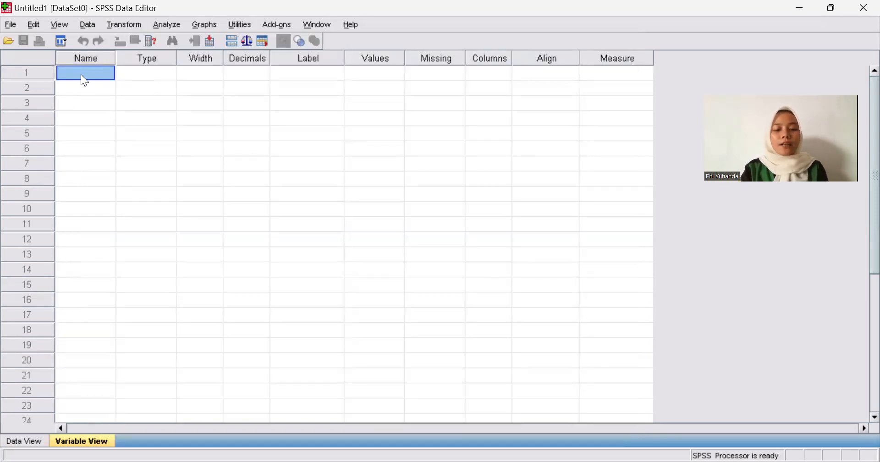
type("Perlakuan")
key("BackSpace")
key("BackSpace")
key("BackSpace")
key("BackSpace")
type("akuan_")
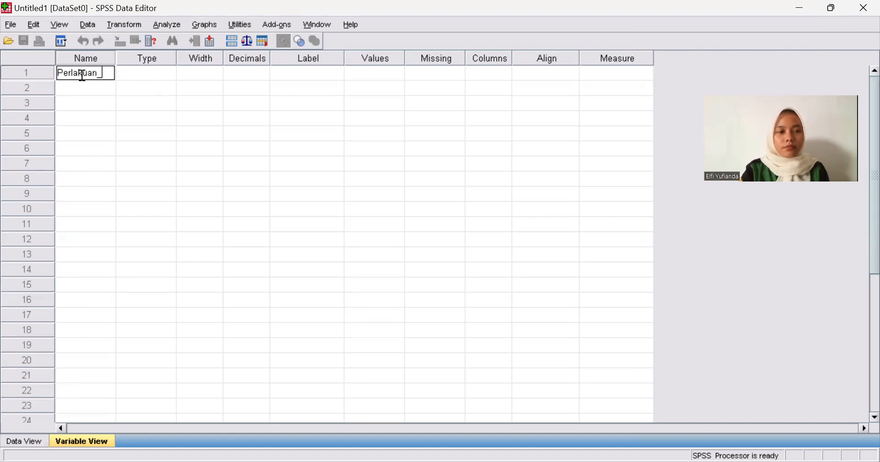
type("v")
key("BackSpace")
type("V")
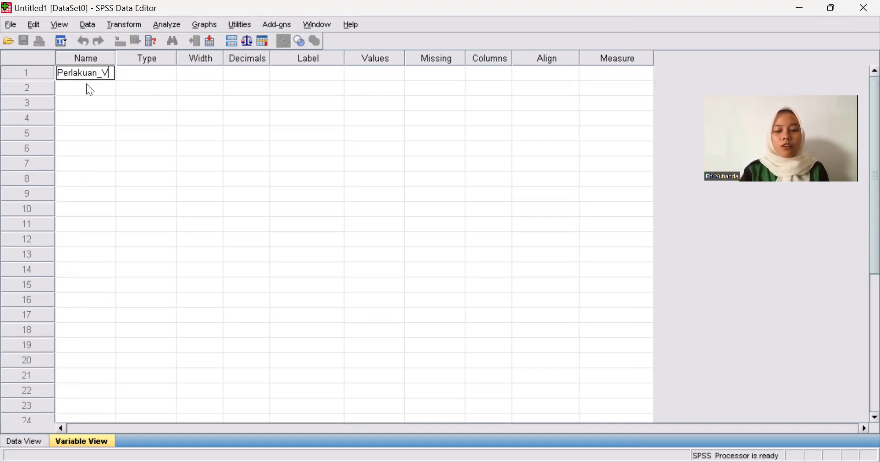
Step: Add a second variable named Perlakuan_N below the first one
left_click(90, 90)
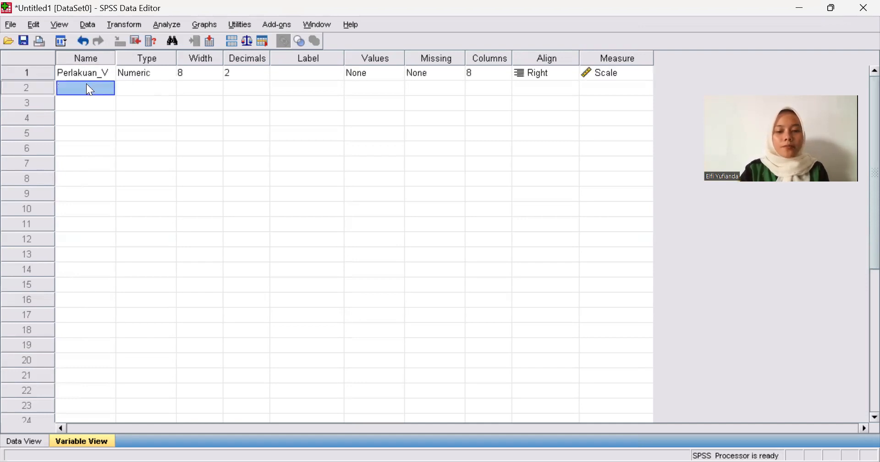
type("Perlakuan_")
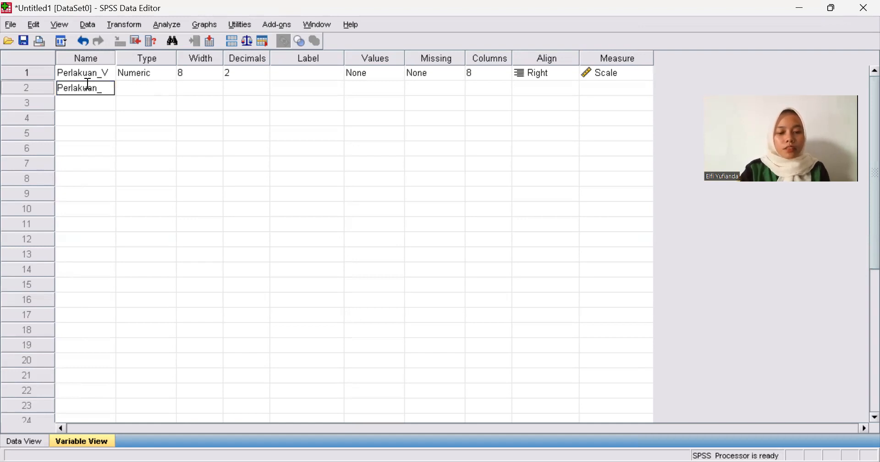
type("n")
key("BackSpace")
type("N")
key("Return")
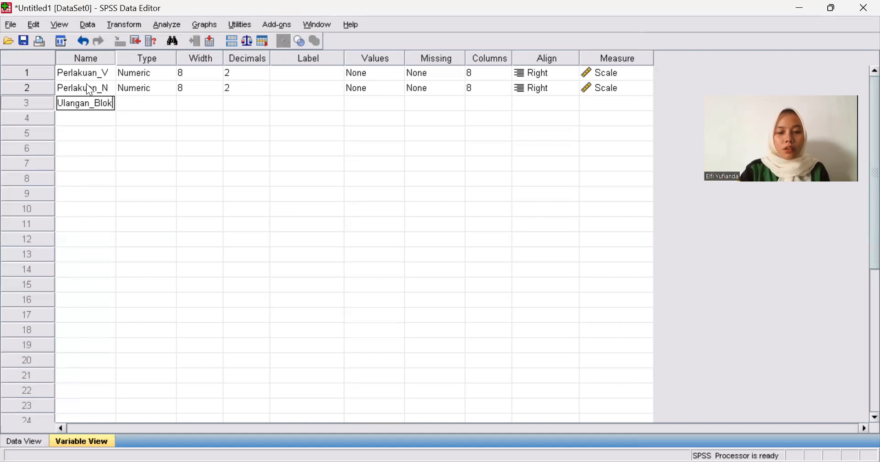
Step: Name the third variable Ulangan_Blok_Kelompok and the fourth variable Hasil
type("_Kelompok")
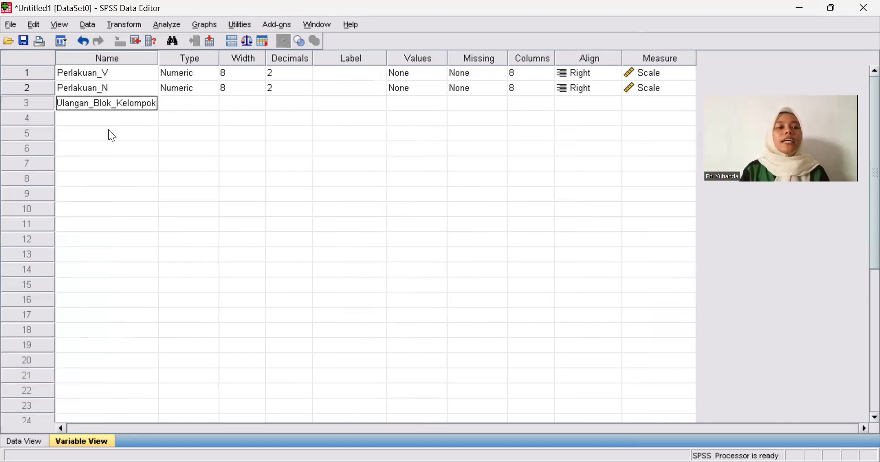
left_click(102, 117)
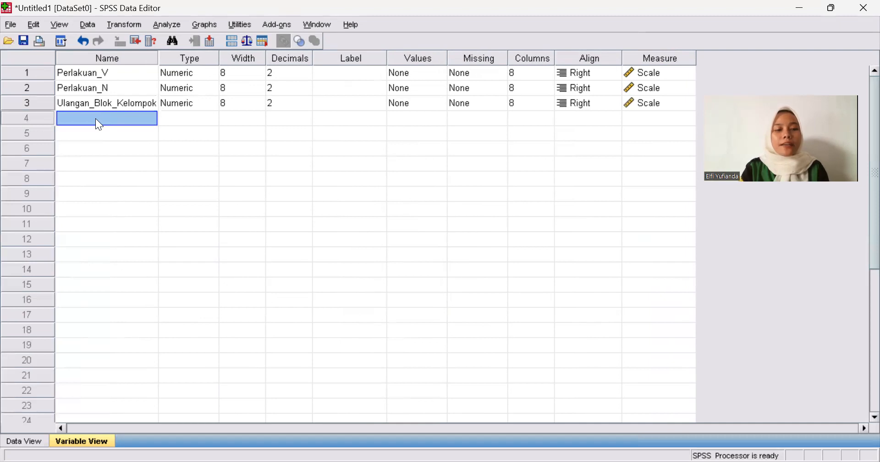
left_click(96, 118)
type("Hasil")
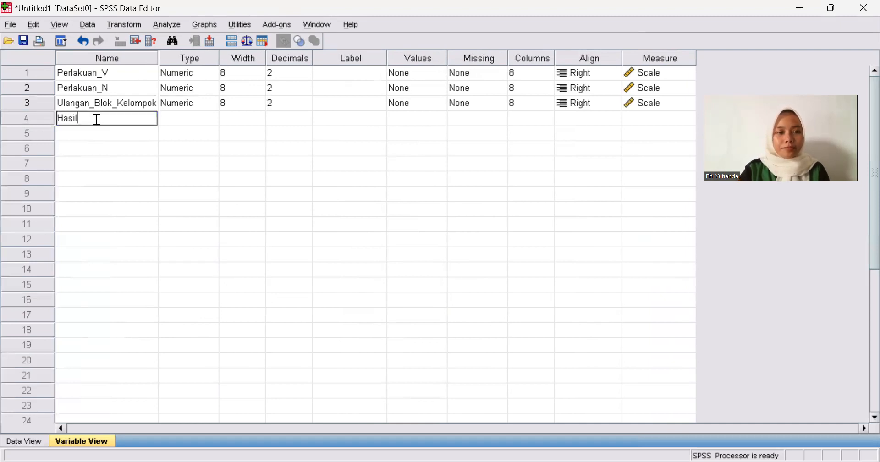
key("Return")
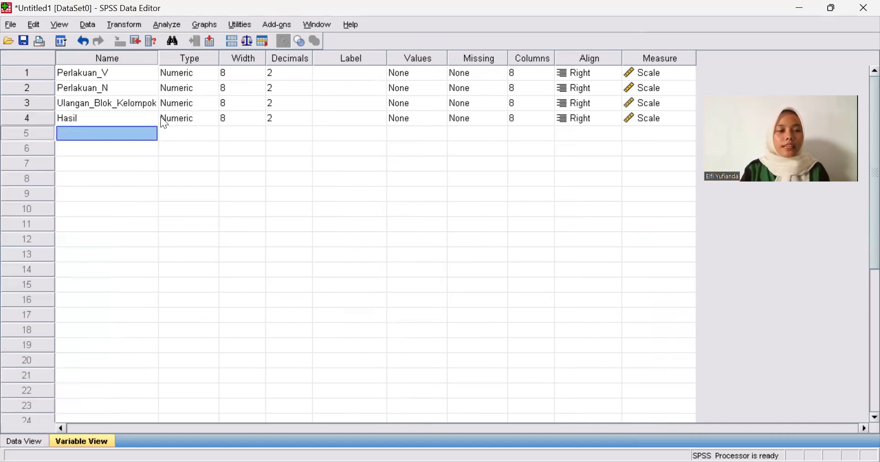
Step: Set the decimals of Perlakuan_V, Perlakuan_N and Ulangan_Blok_Kelompok to 0
left_click(294, 74)
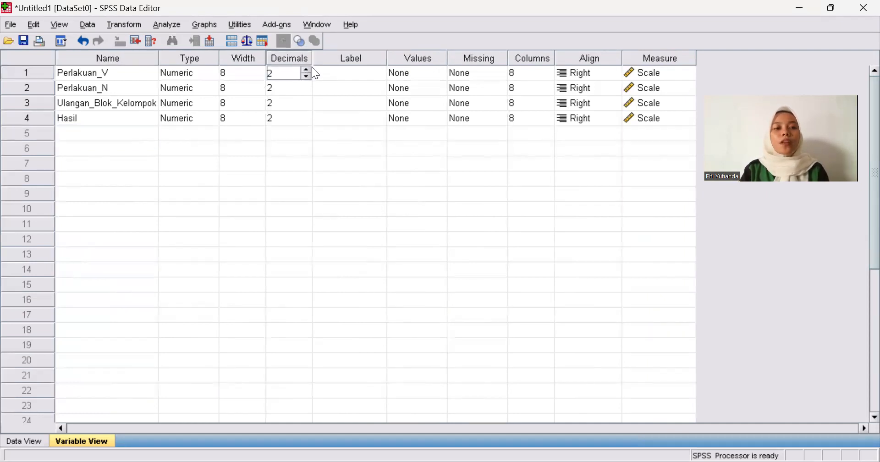
left_click(306, 76)
left_click(306, 76)
left_click(304, 90)
left_click(306, 91)
left_click(307, 92)
left_click(302, 105)
left_click(302, 104)
left_click(306, 106)
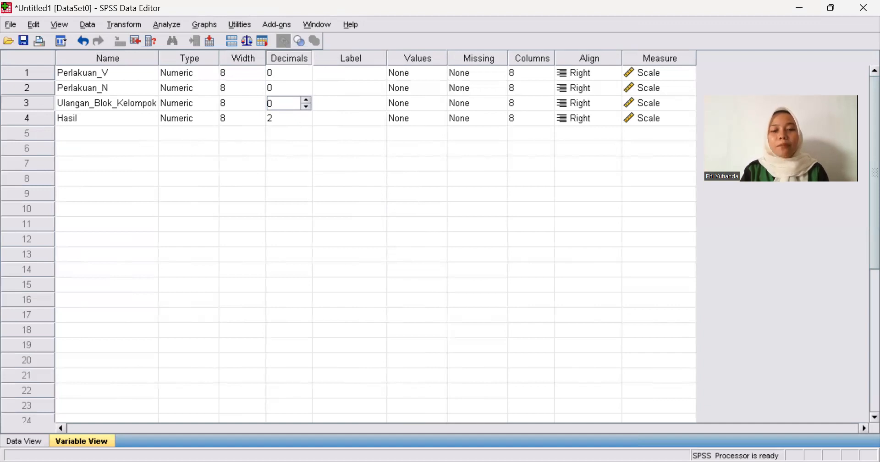
Step: Check the yield figures in the rakf.jpg table and set the decimals of the Hasil variable to 3
key("alt+Tab")
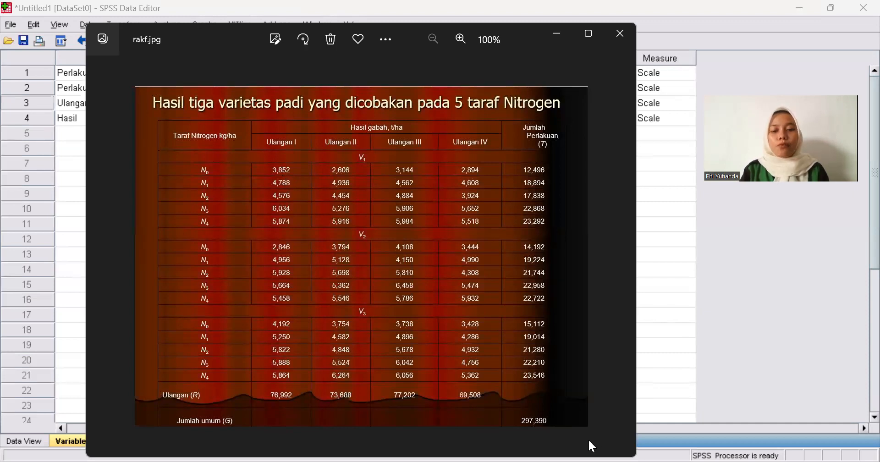
key("alt+Tab")
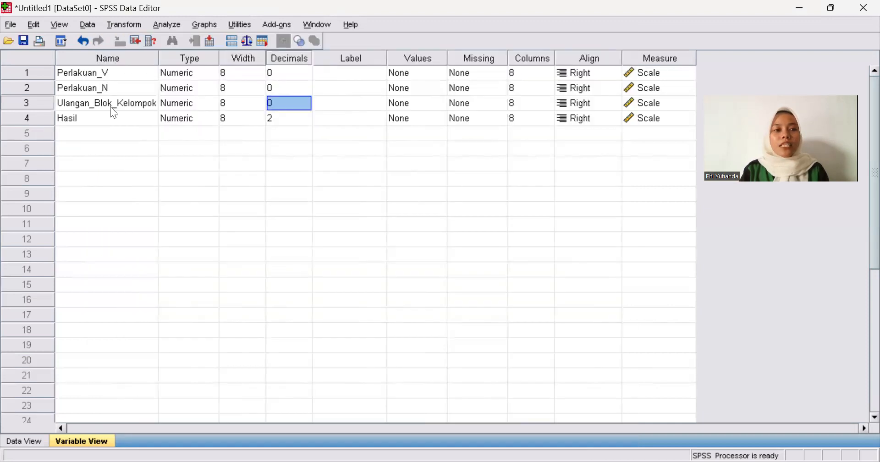
left_click(306, 119)
left_click(307, 116)
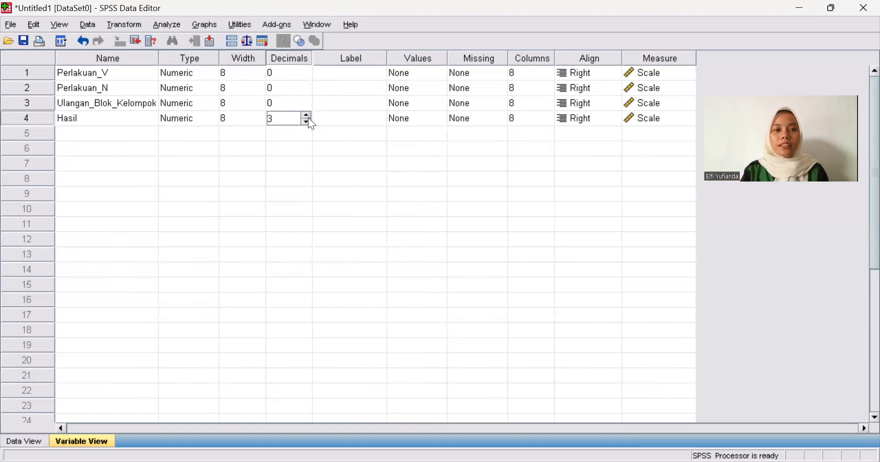
Step: Enter the label "Varietas Padi" for the Perlakuan_V variable
left_click(351, 74)
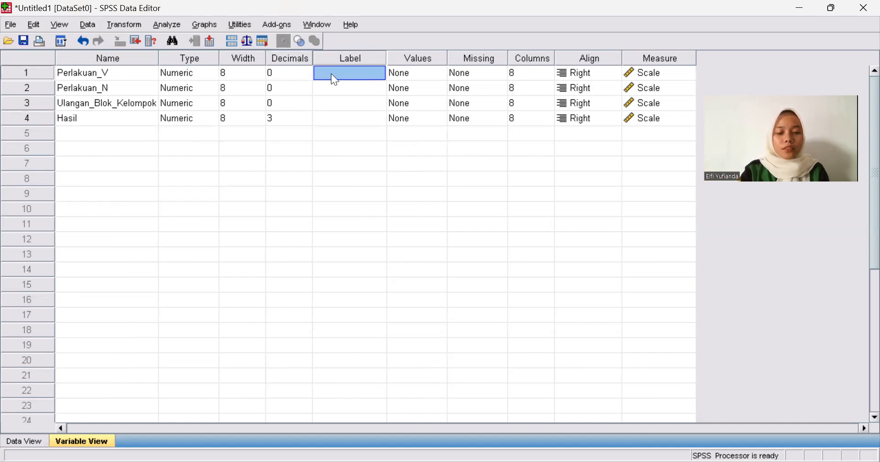
double_click(331, 74)
type("Varietas Padi")
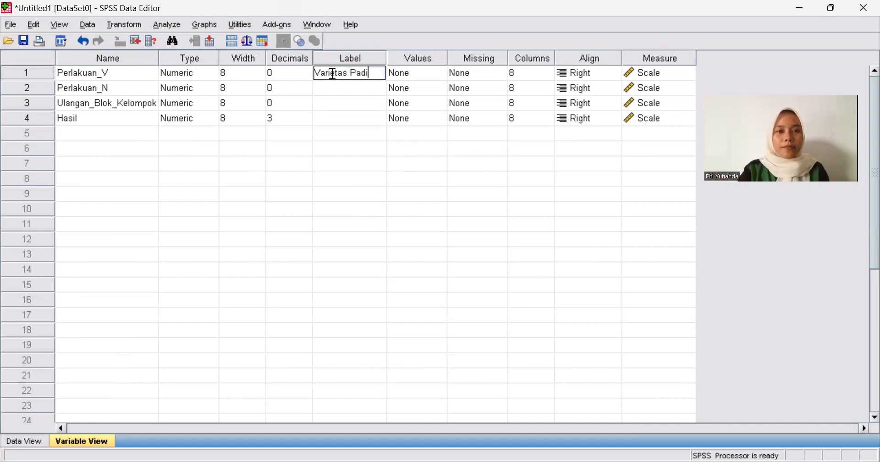
key("Return")
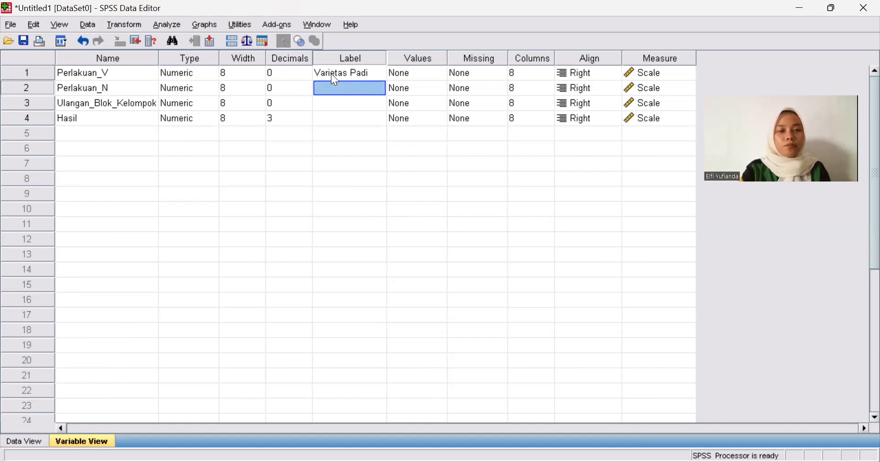
Step: Enter the label "Taraf Nitrogen (Kg/Ha)" for the Perlakuan_N variable
type("Taraf")
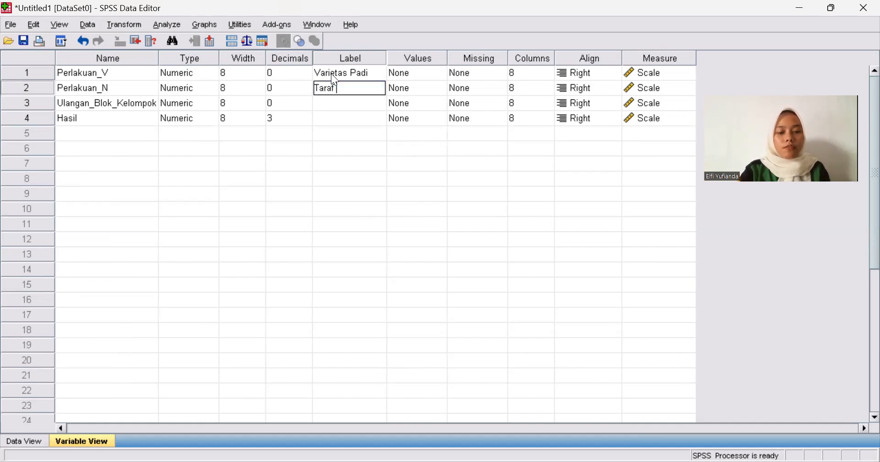
type(" Nitrog")
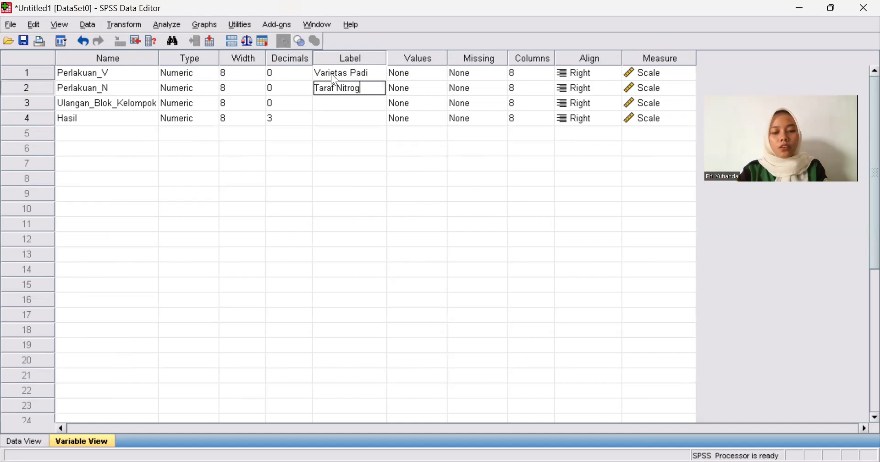
type("en (")
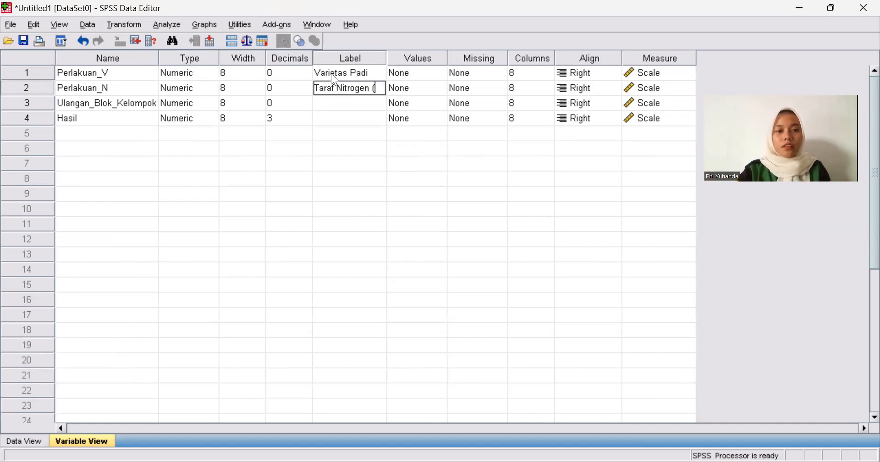
type("Kg/")
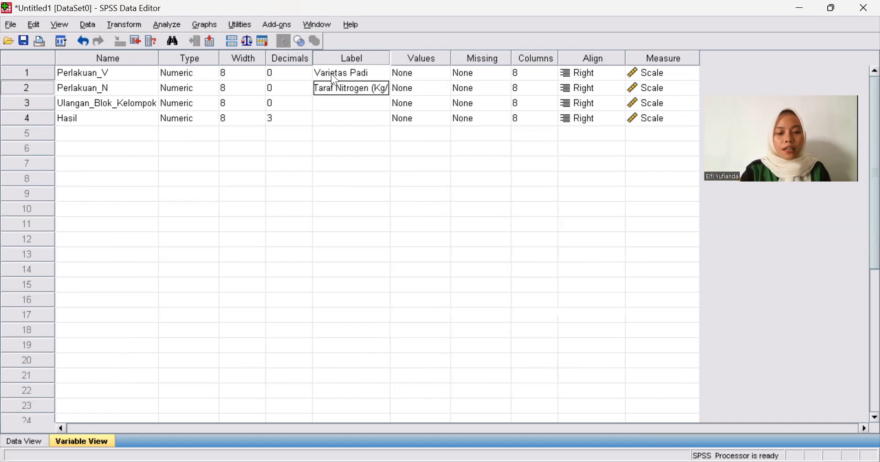
type("ha)")
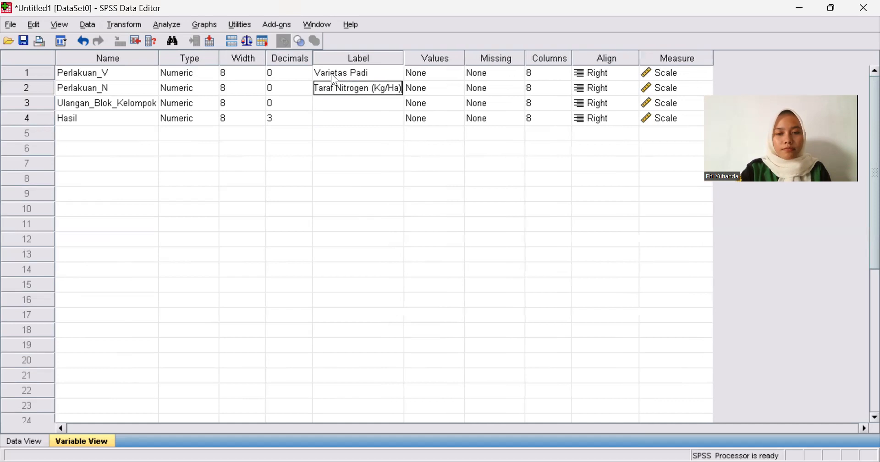
Step: Enter the label "Hasil Gabah (Ton/Ha)" for the Hasil variable
left_click(333, 120)
left_click(334, 120)
type("H")
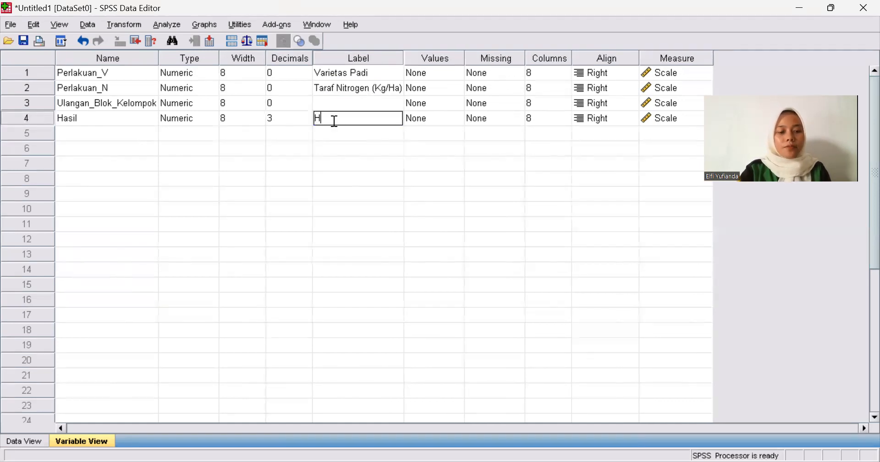
type("asil Gabah (")
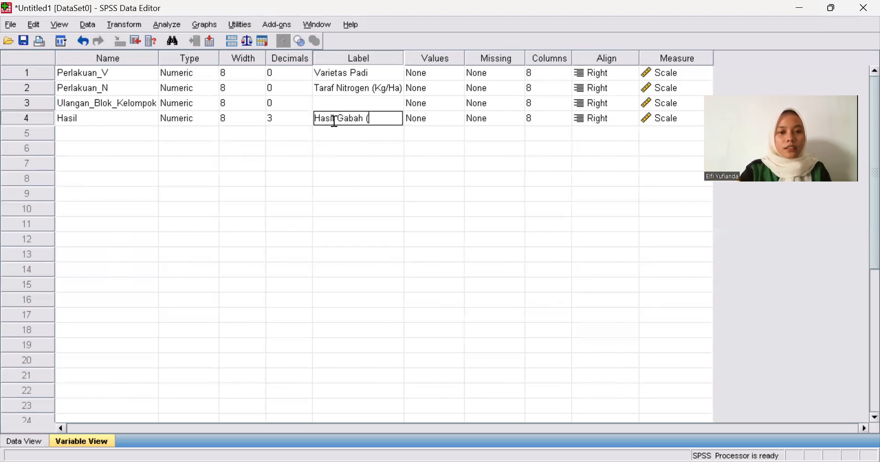
type("Ton/Ha)")
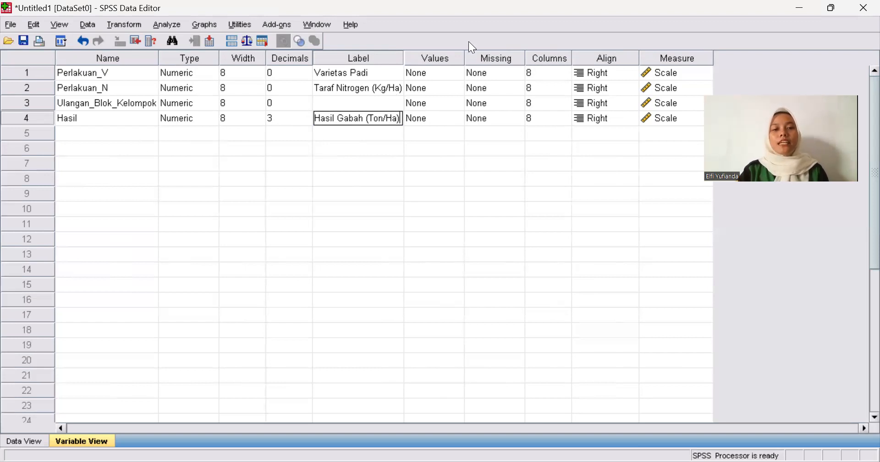
Step: Open the value labels of Perlakuan_V and add the label V1 for value 1
left_click(461, 76)
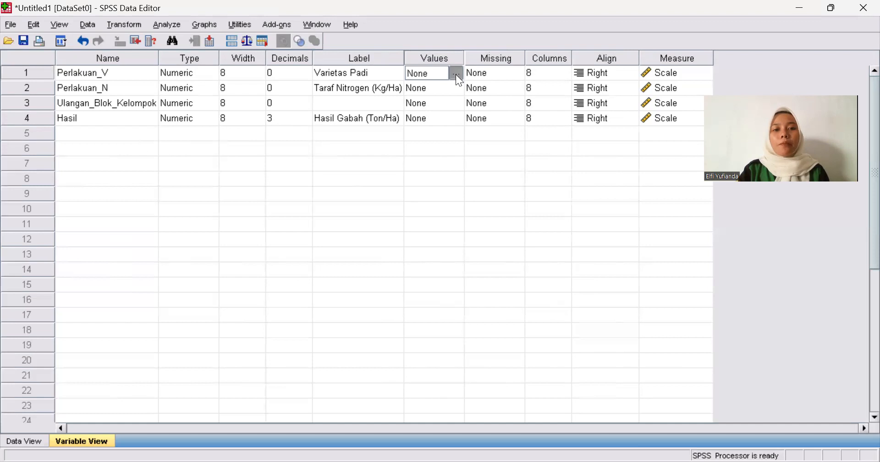
left_click(457, 75)
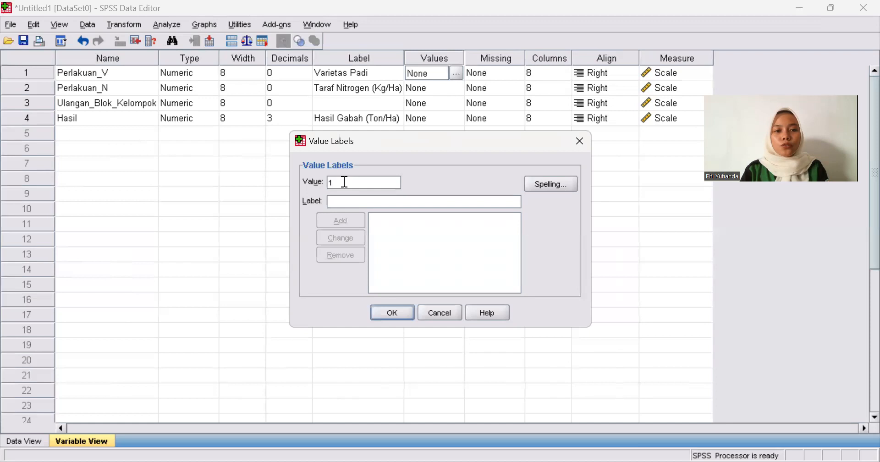
left_click(337, 201)
type("v")
key("BackSpace")
type("V1")
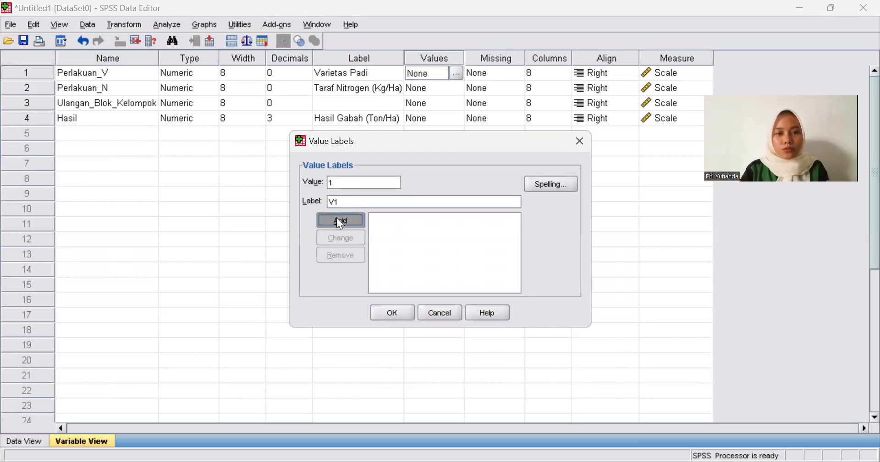
left_click(340, 221)
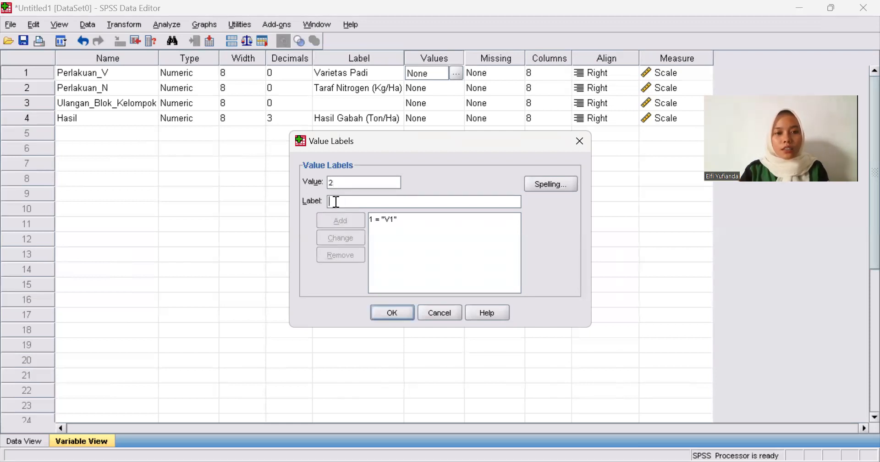
Step: Add the labels V2 for value 2 and V3 for value 3 to Perlakuan_V and accept the value labels
type("V2")
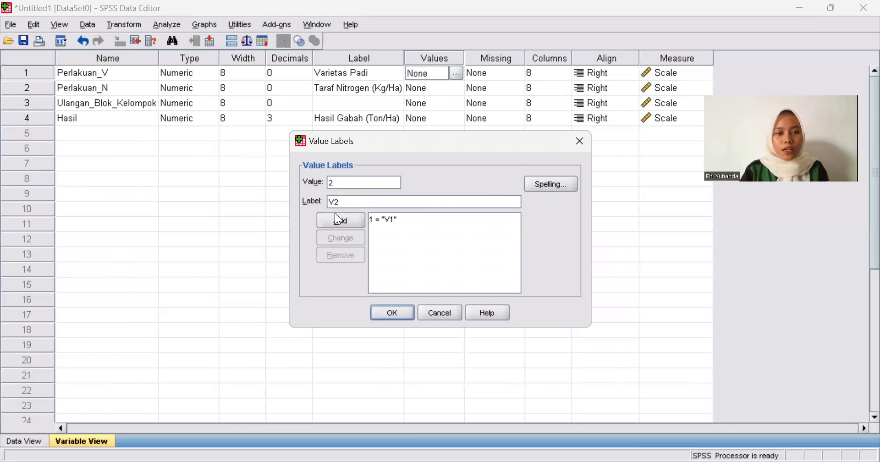
left_click(337, 220)
type("3")
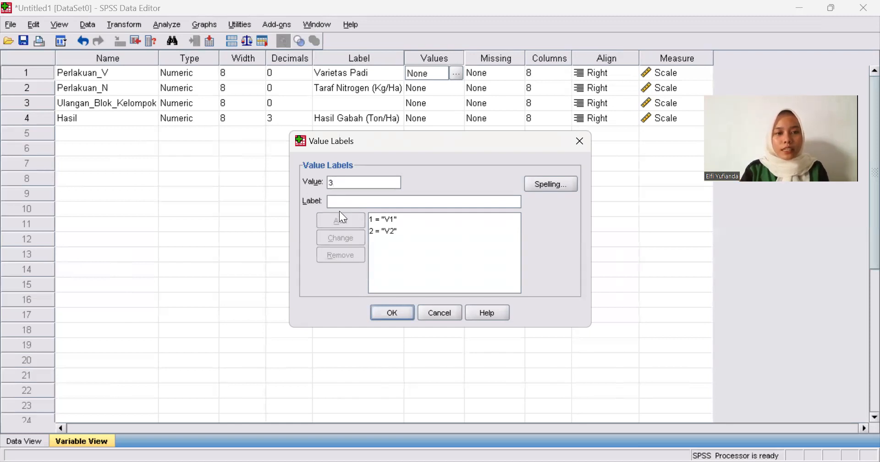
type("V3")
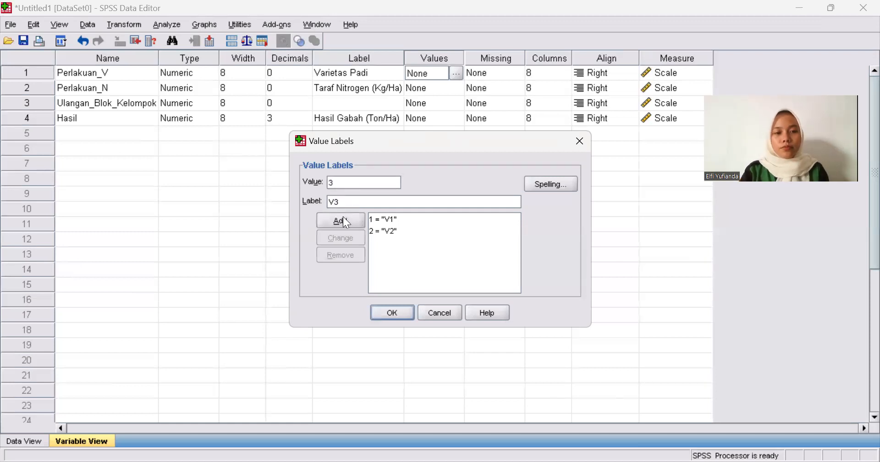
left_click(346, 222)
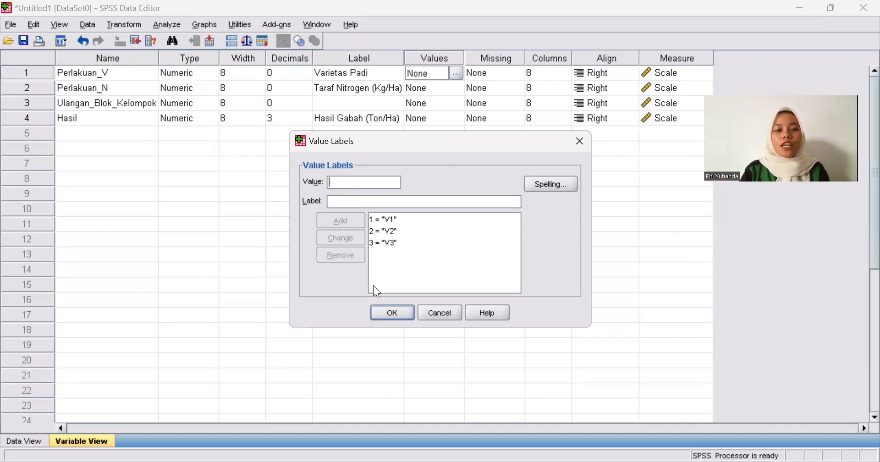
left_click(401, 315)
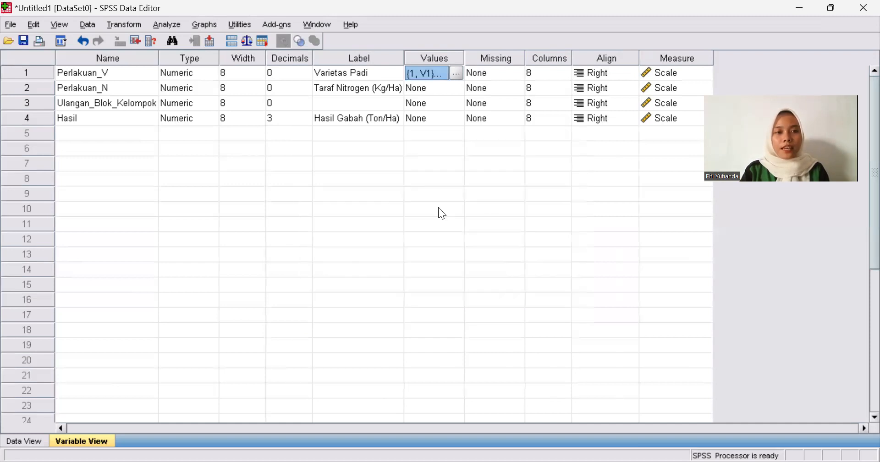
Step: Open the value labels of Perlakuan_N and add the labels N0 for value 0 and N1 for value 1
left_click(457, 89)
left_click(457, 88)
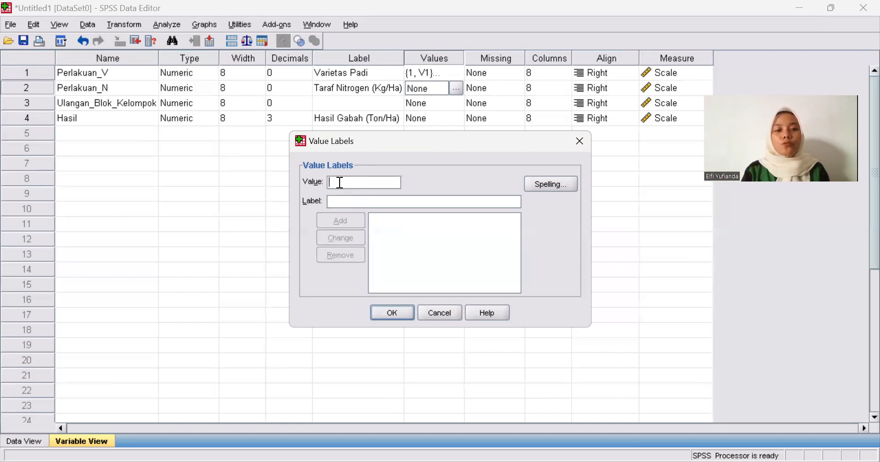
type("0")
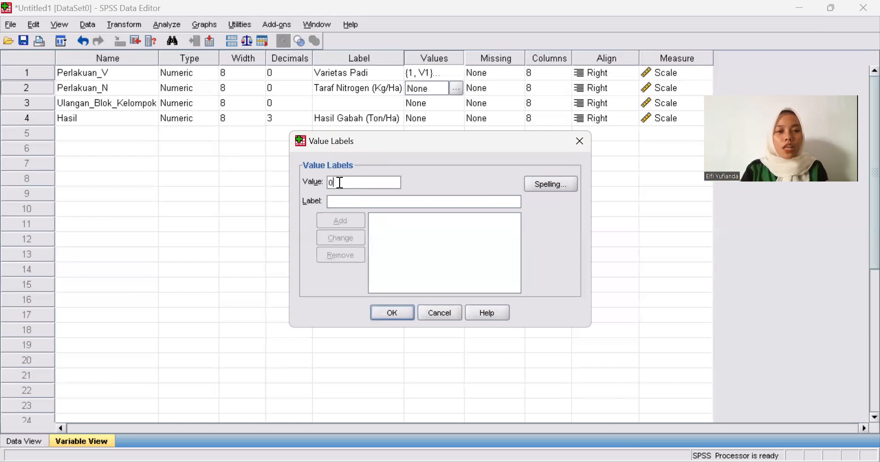
left_click(341, 201)
type("N0")
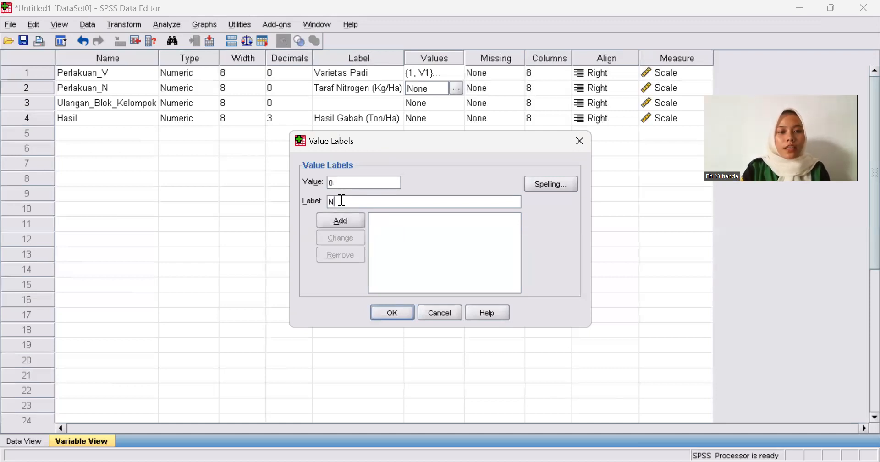
left_click(342, 219)
type("1")
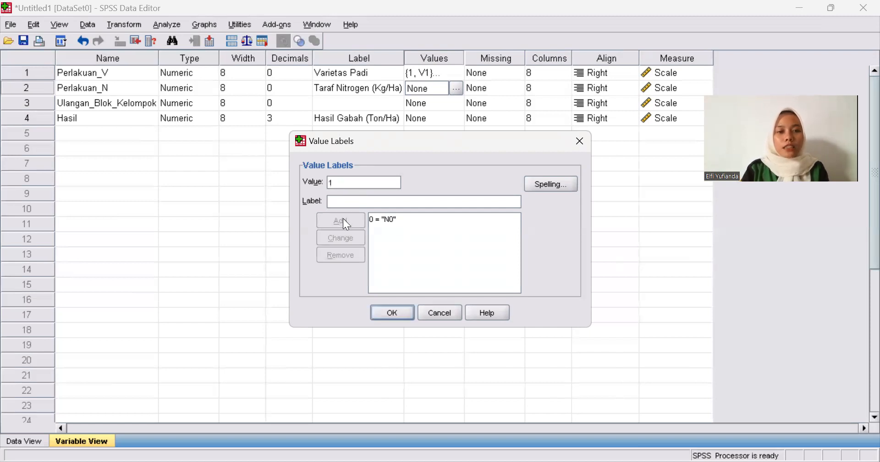
type("N1")
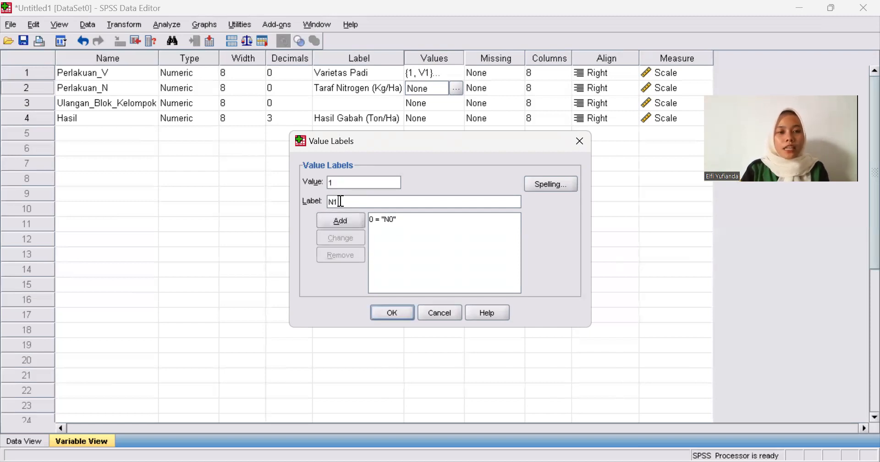
left_click(339, 220)
Step: Add the label N2 for value 2 to the Perlakuan_N value labels
type("2")
left_click(337, 201)
type("N")
key("BackSpace")
type("N2")
left_click(332, 221)
Step: Add the labels N3 for value 3 and N4 for value 4 to Perlakuan_N and accept the value labels
type("3")
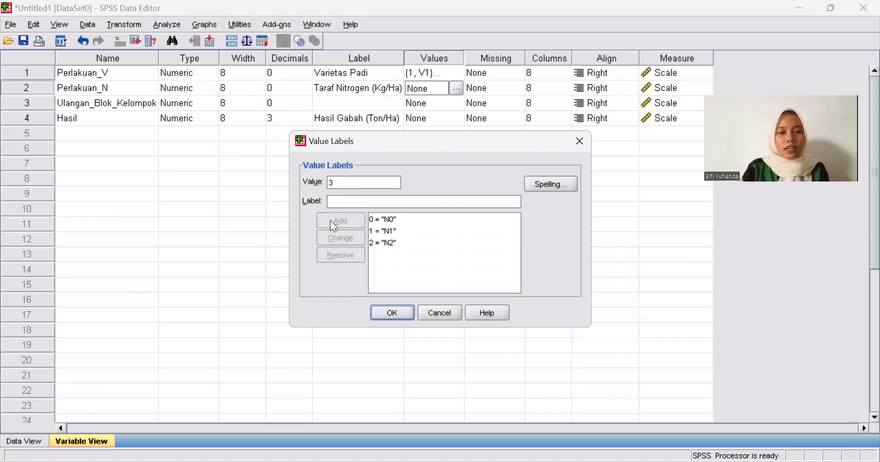
left_click(331, 201)
type("N3")
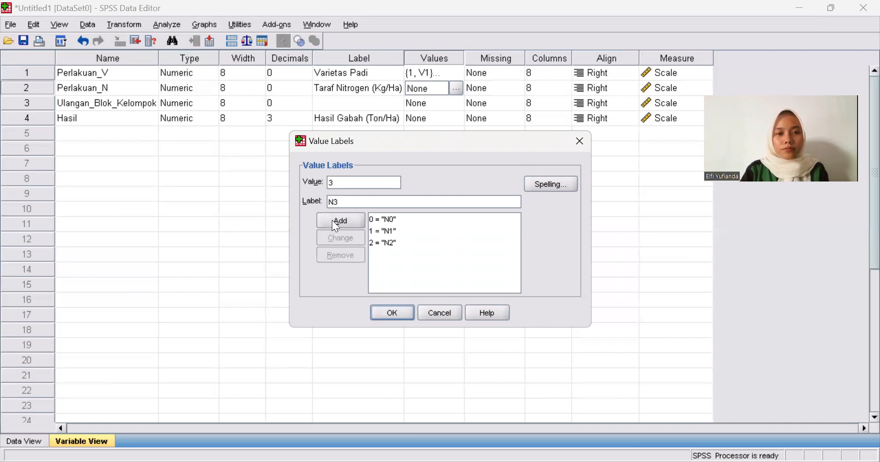
left_click(335, 223)
type("4")
left_click(339, 202)
type("N4")
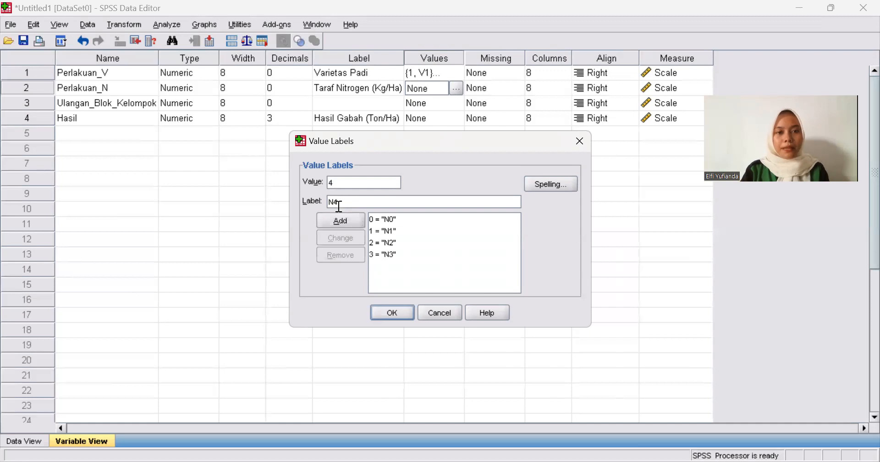
left_click(334, 220)
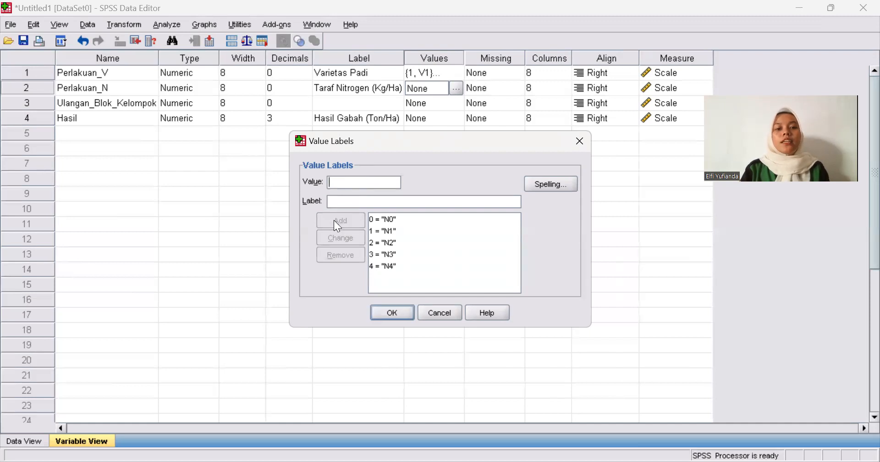
left_click(400, 313)
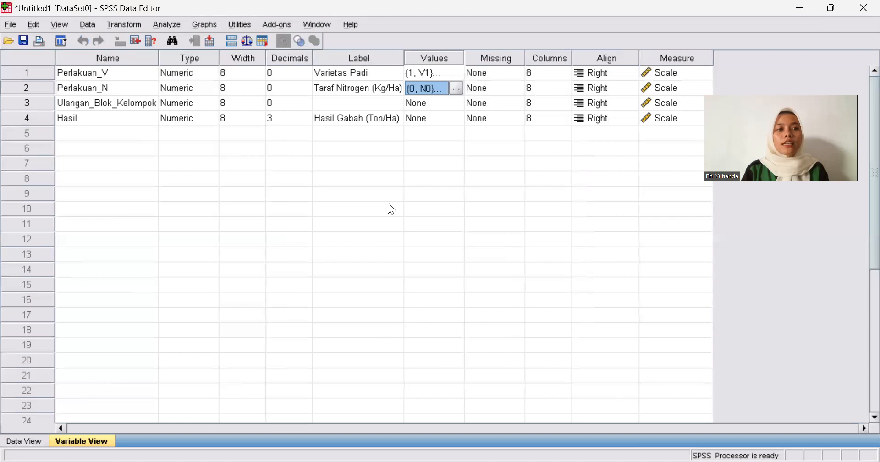
Step: Open the value labels of Ulangan_Blok_Kelompok and add "Ulangan I" for value 1, copying the label text for reuse
left_click(456, 108)
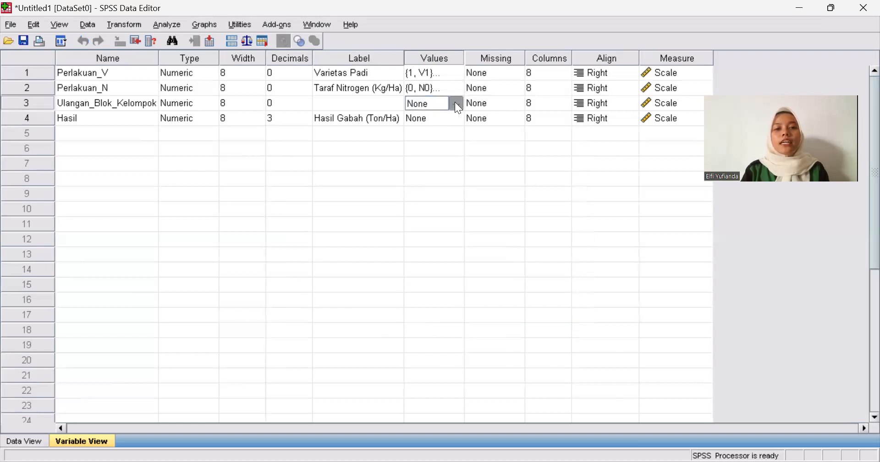
left_click(457, 107)
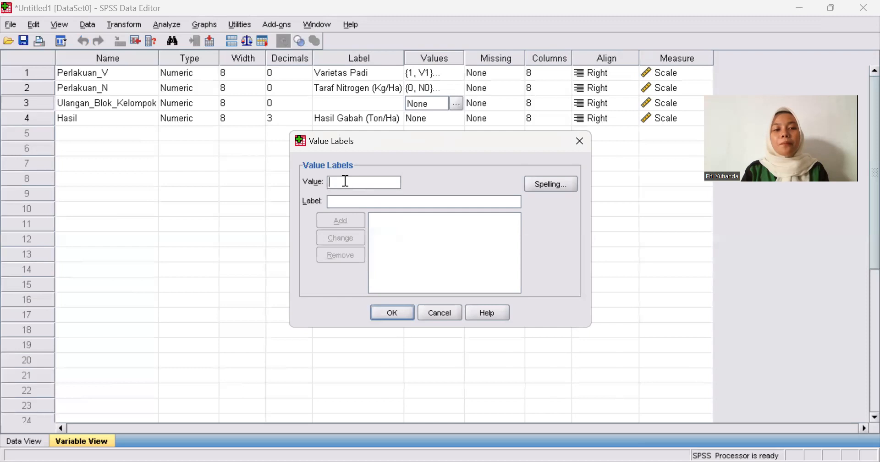
type("1")
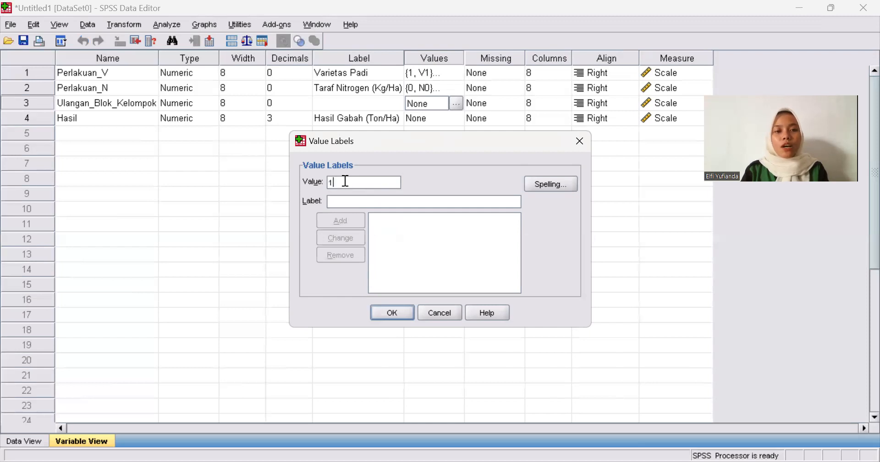
type("U")
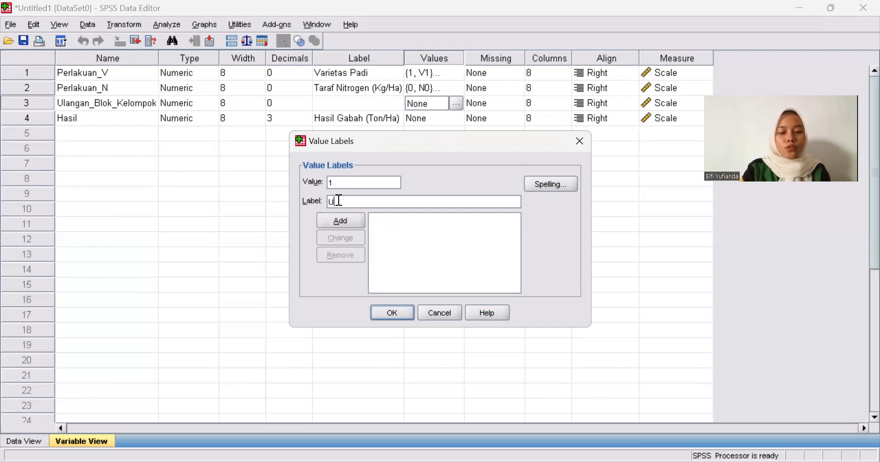
type("langan I")
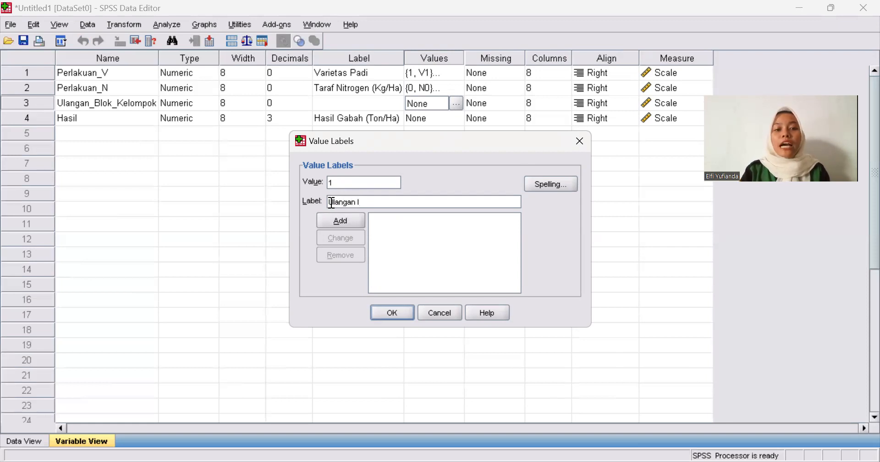
left_click_drag(329, 203, 367, 202)
key("ctrl+c")
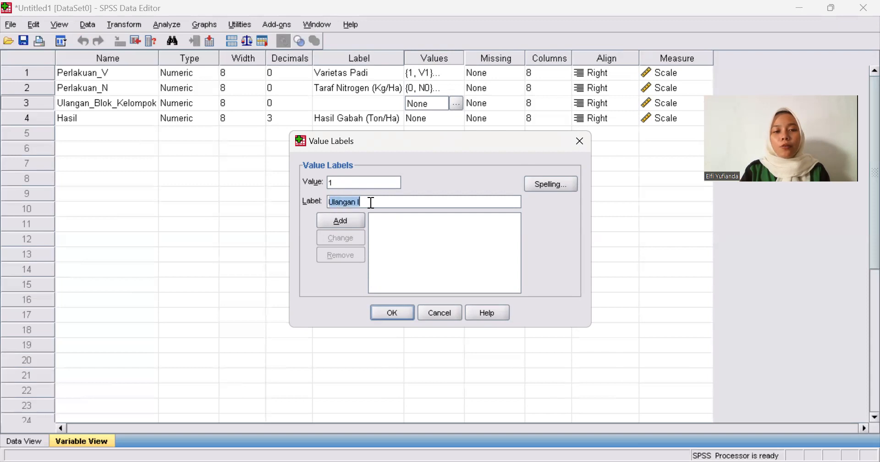
left_click(348, 221)
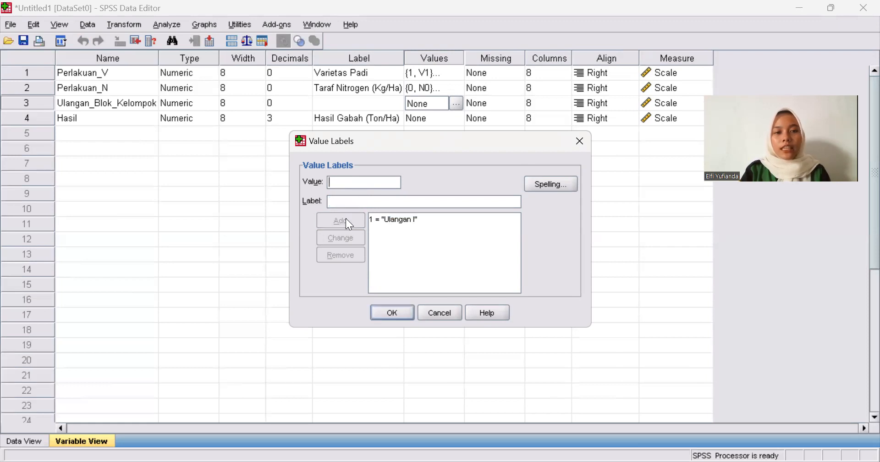
Step: Add the label "Ulangan II" for value 2 to Ulangan_Blok_Kelompok, reusing the copied text
type("2")
left_click(340, 203)
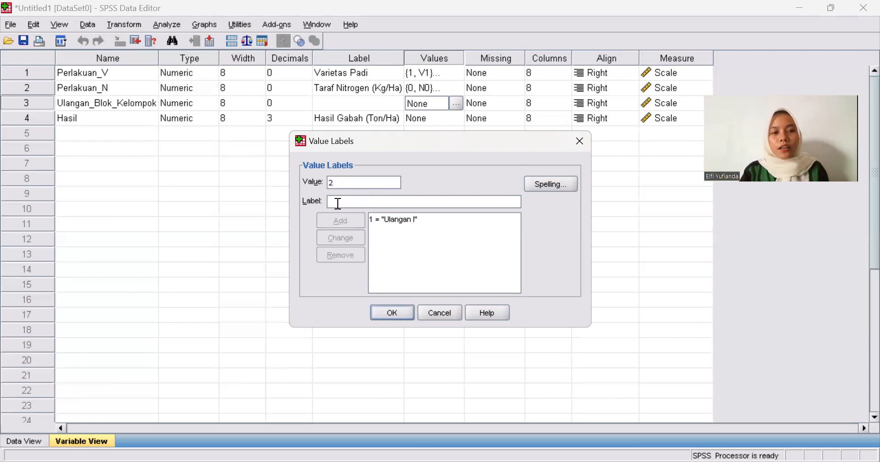
key("ctrl+v")
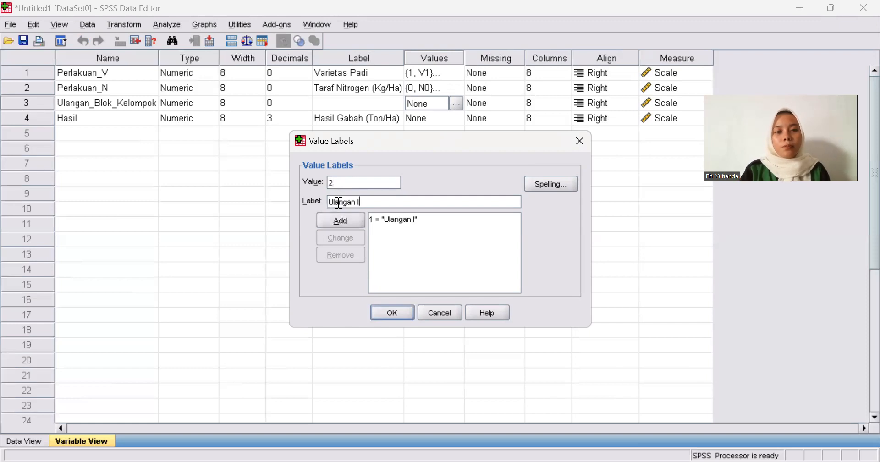
left_click(338, 203)
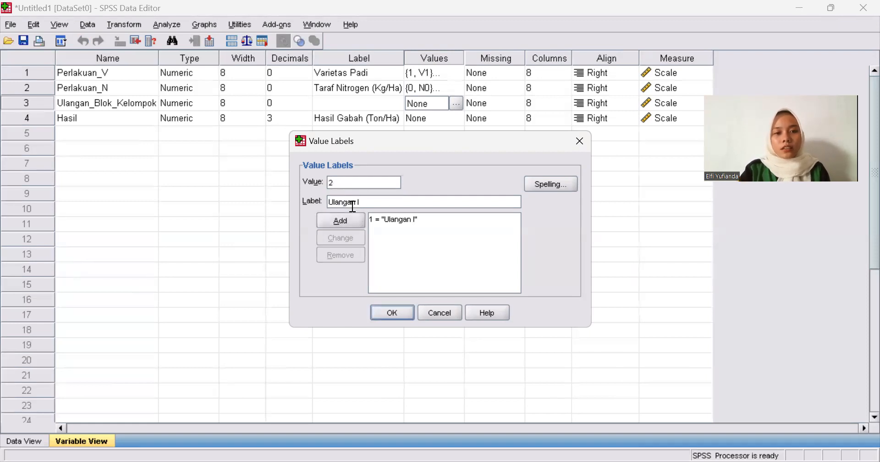
type("I")
left_click(352, 221)
Step: Add "Ulangan III" for value 3 and "Ulangan IV" for value 4 to Ulangan_Blok_Kelompok and accept the value labels
type("3")
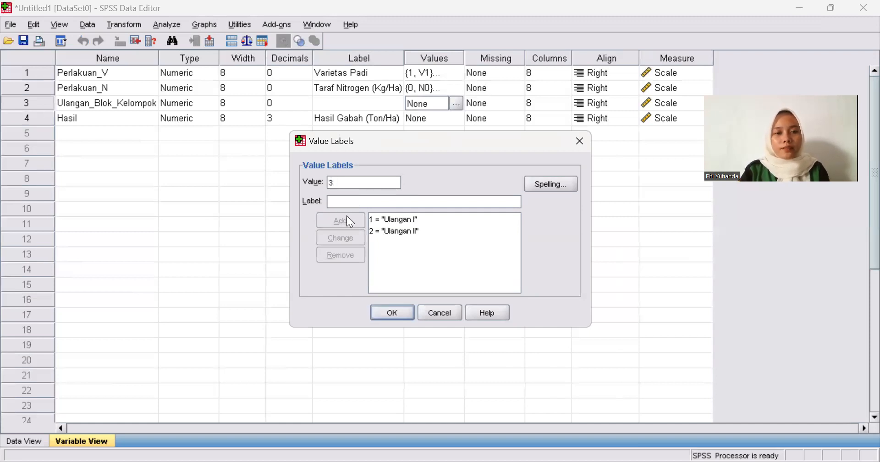
key("ctrl+v")
type("II")
left_click(347, 216)
type("4")
left_click(345, 201)
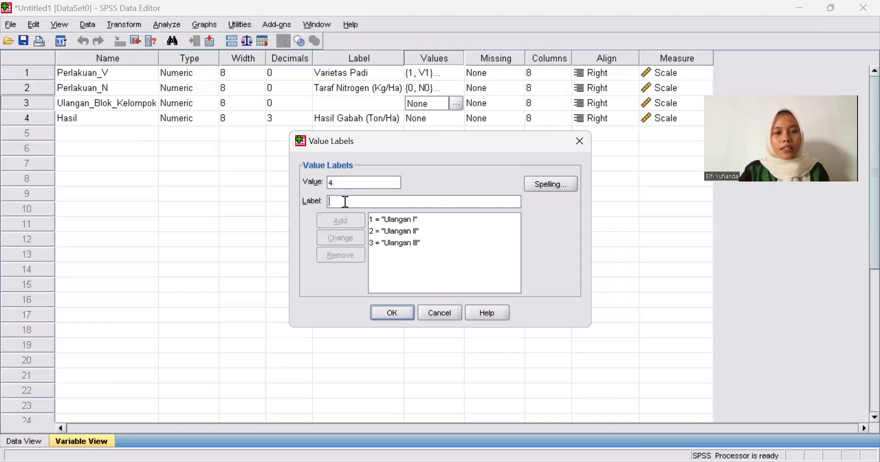
type("Ulangan IV")
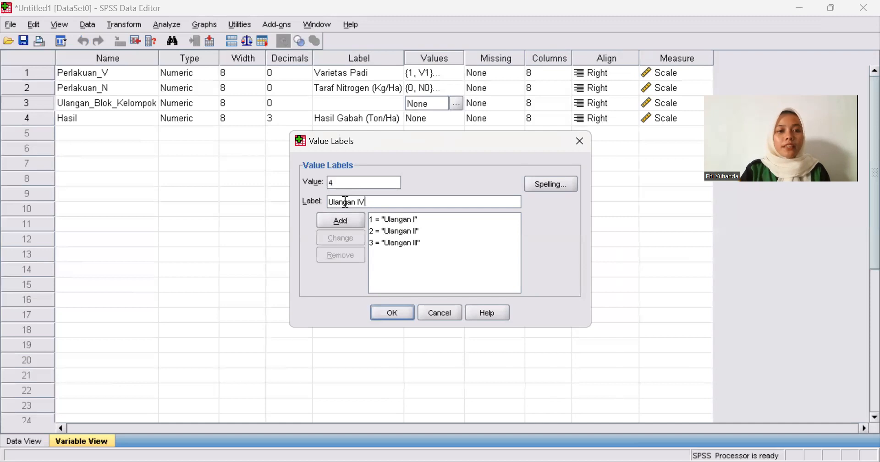
left_click(346, 229)
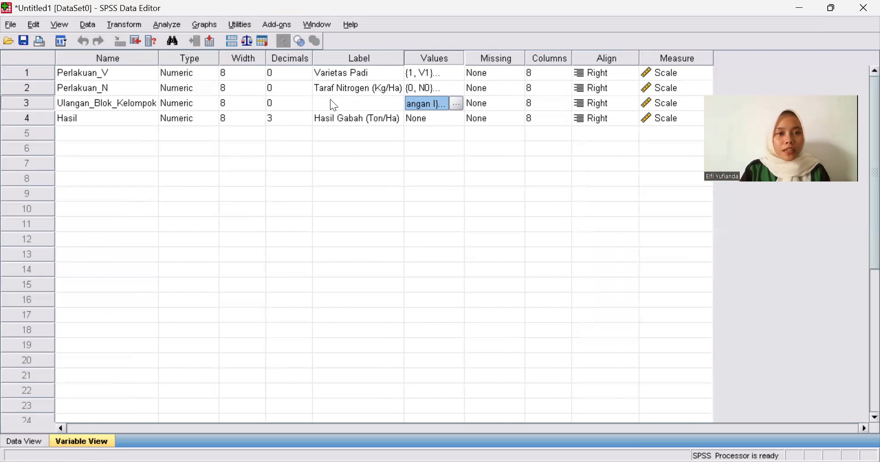
Step: Show the data sheet and check the rice yield source table in the image rakf.jpg before returning to SPSS
left_click(21, 441)
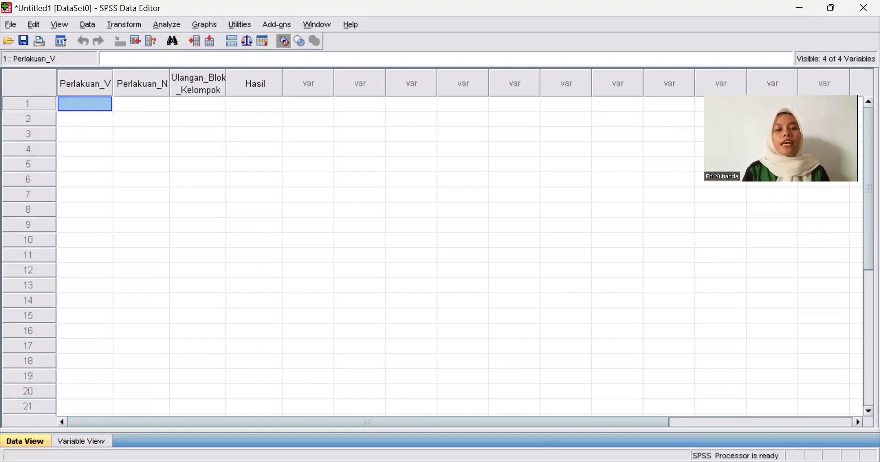
key("alt+Tab")
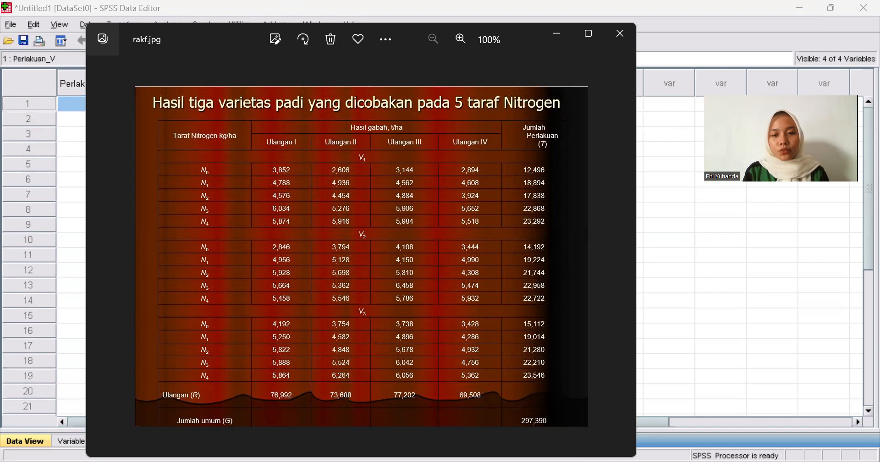
key("alt+Tab")
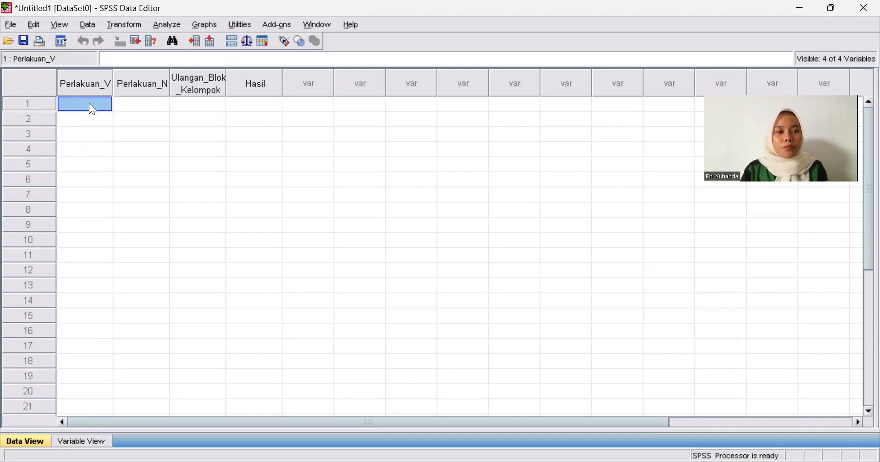
Step: Enter the value 1 in rows 1 to 10 of the Perlakuan_V column
type("1")
key("Return")
type("1")
key("Return")
type("1")
key("Return")
type("1")
key("Return")
type("1")
type("1")
key("Return")
type("1")
key("Return")
type("1")
key("Return")
type("1")
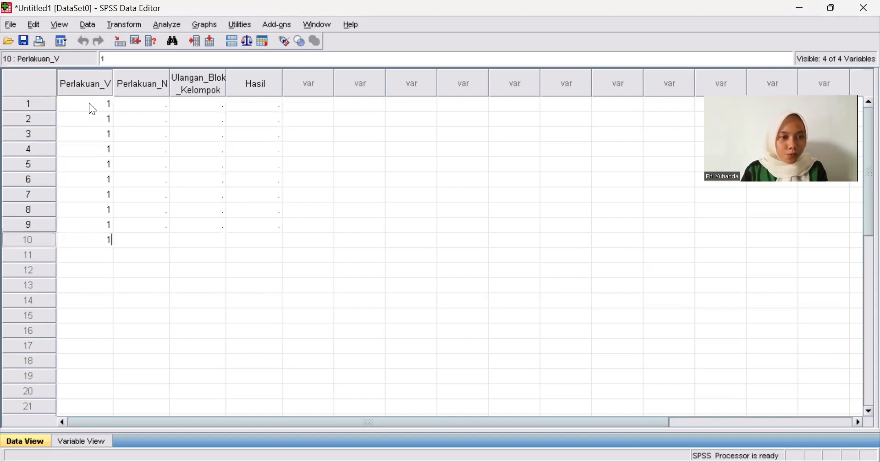
Step: Copy the values in rows 1 to 10 of the Perlakuan_V column into rows 11 to 20
left_click_drag(94, 105, 97, 235)
key("ctrl+c")
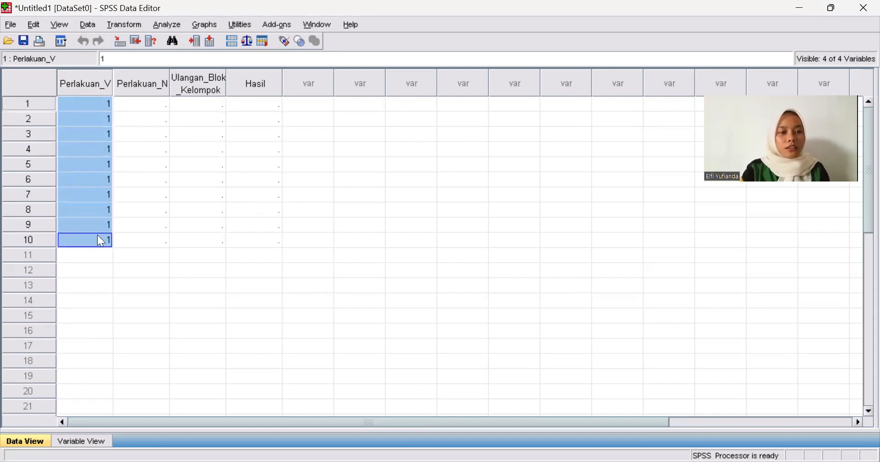
left_click(96, 253)
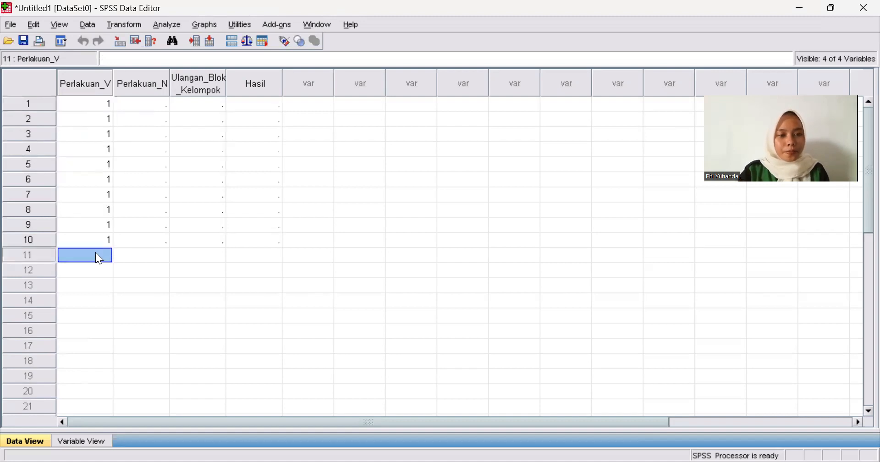
key("ctrl+v")
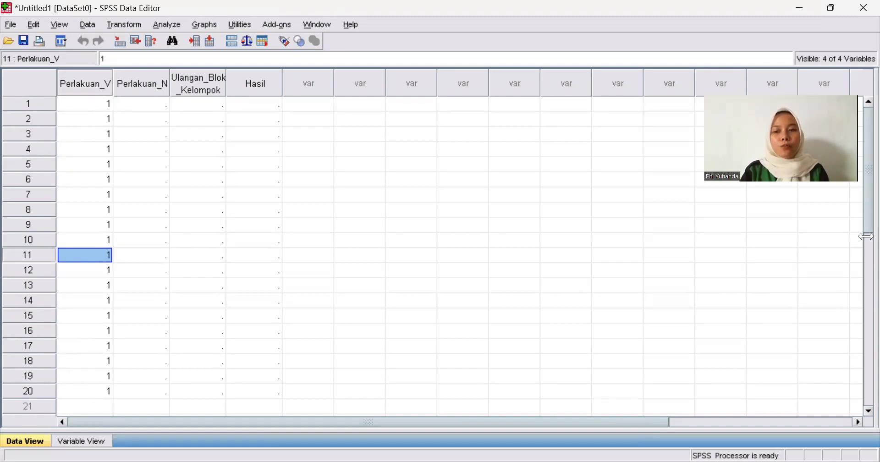
Step: Enter the value 2 in rows 21 to 30 of the Perlakuan_V column
left_click_drag(858, 228, 858, 280)
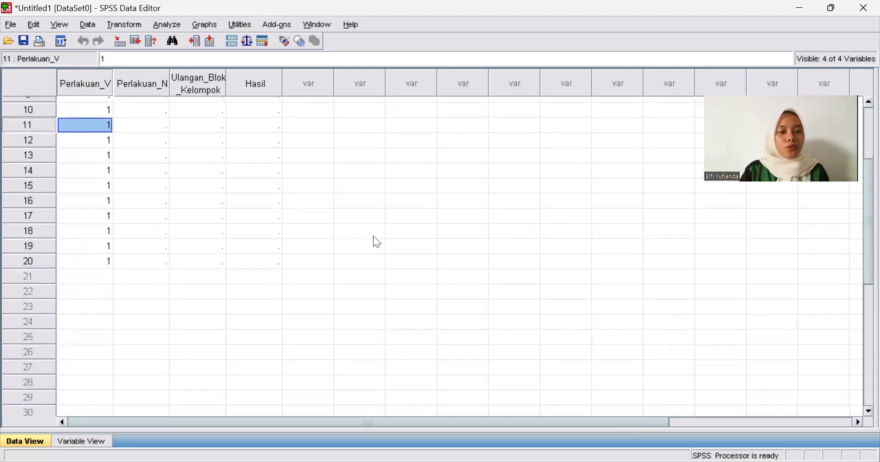
left_click(94, 277)
type("2")
key("Return")
type("2")
key("Return")
type("2 2 2 2 2 2 ")
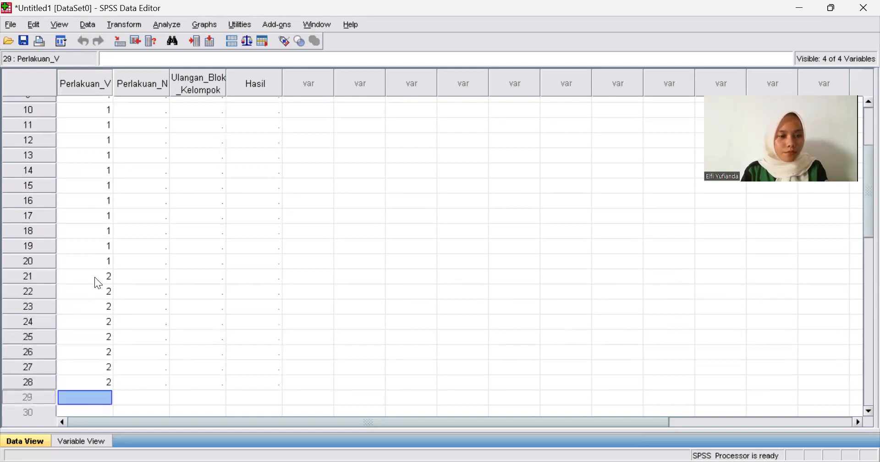
type("2")
key("Return")
type("2")
Step: Copy the values in rows 21 to 30 of the Perlakuan_V column into rows 31 to 40
left_click_drag(108, 273, 113, 417)
key("ctrl+c")
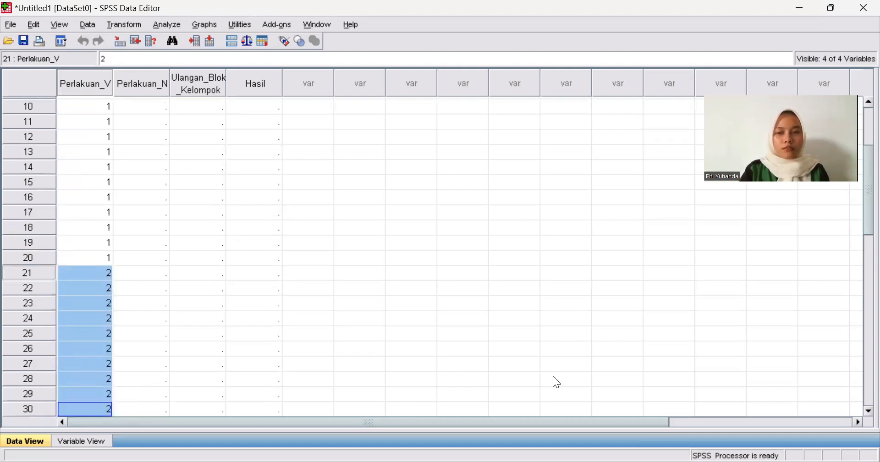
scroll(858, 229, "down", 3)
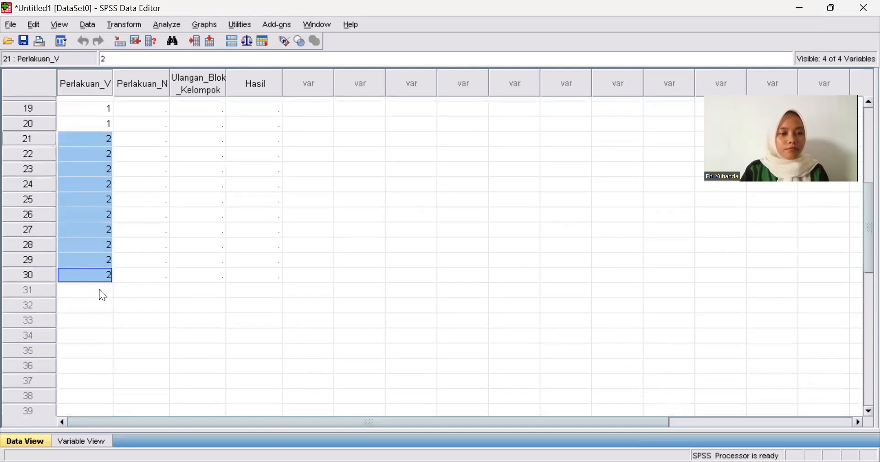
left_click(99, 289)
key("ctrl+v")
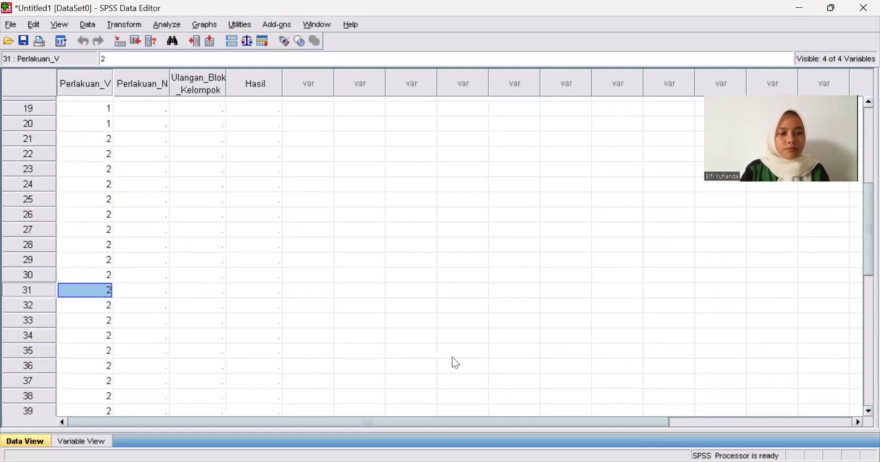
Step: Enter the value 3 in rows 41 to 50 of the Perlakuan_V column
left_click_drag(866, 218, 859, 295)
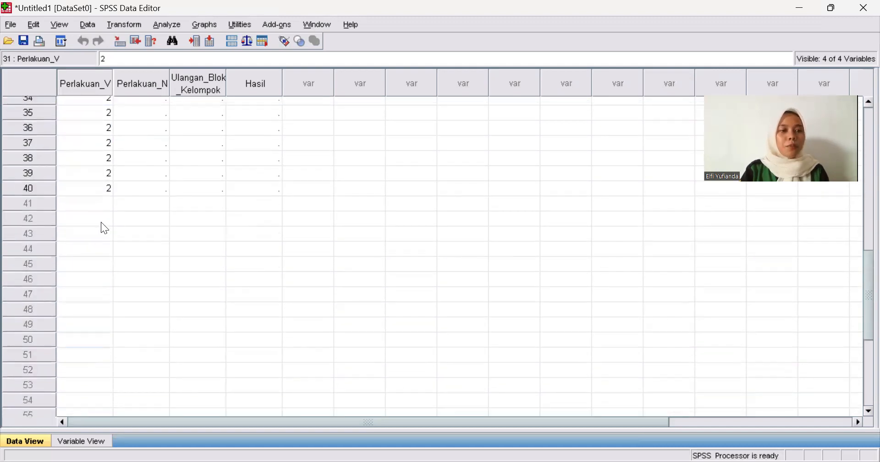
left_click(103, 198)
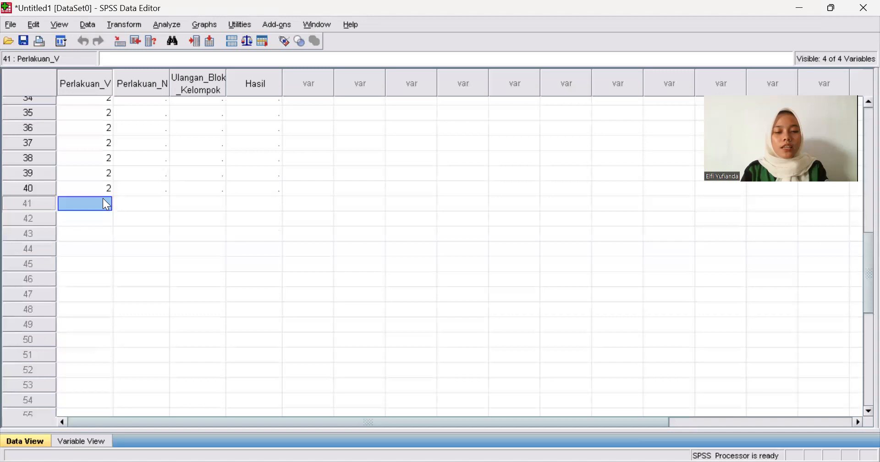
type("3")
key("Return")
type("3")
key("Return")
type("3")
key("Return")
type("33")
key("Return")
key("Return")
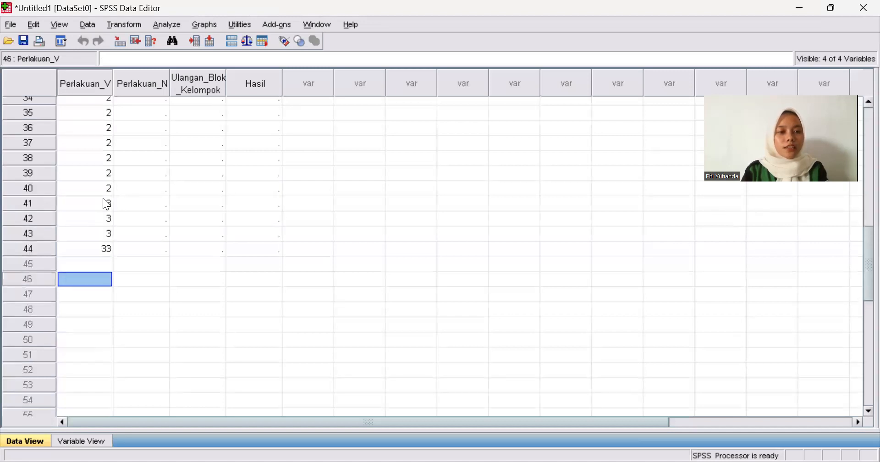
key("Up")
key("Up")
type("3")
key("Return")
type("3")
key("Return")
type("3")
key("Return")
type("3")
key("Return")
type("3")
key("Return")
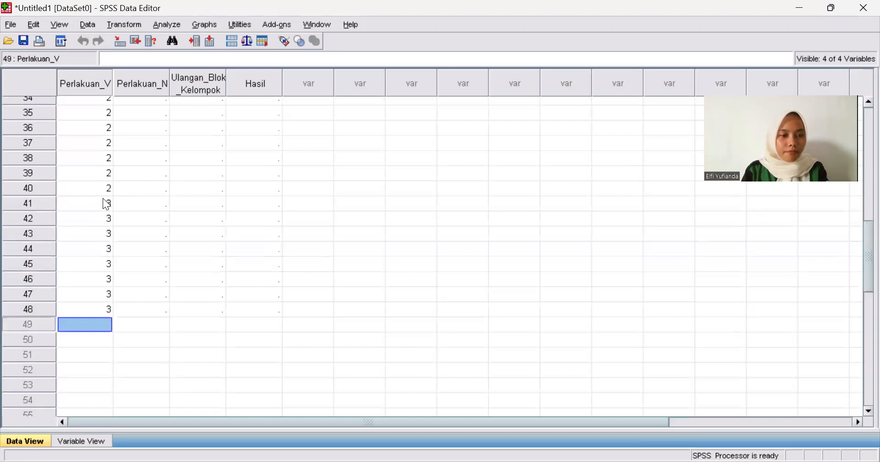
type("3")
key("Return")
type("3")
Step: Copy the values in rows 41 to 50 of the Perlakuan_V column into rows 51 to 60
left_click_drag(106, 205, 114, 343)
key("ctrl+c")
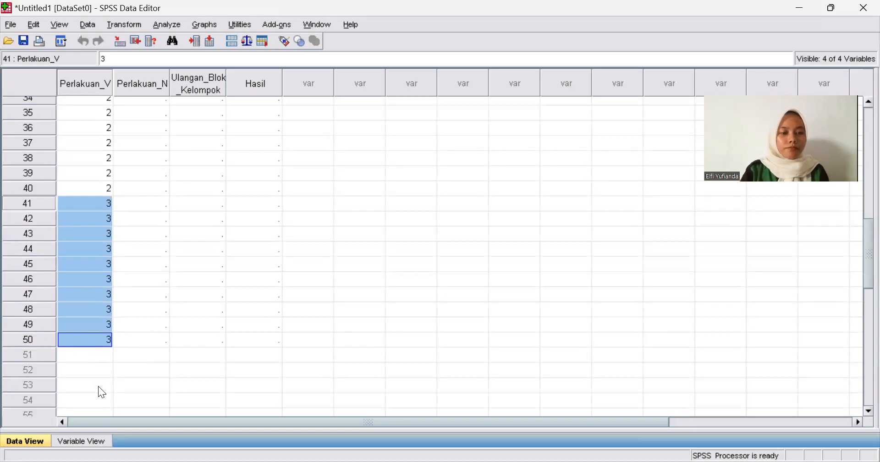
left_click(97, 350)
key("ctrl+v")
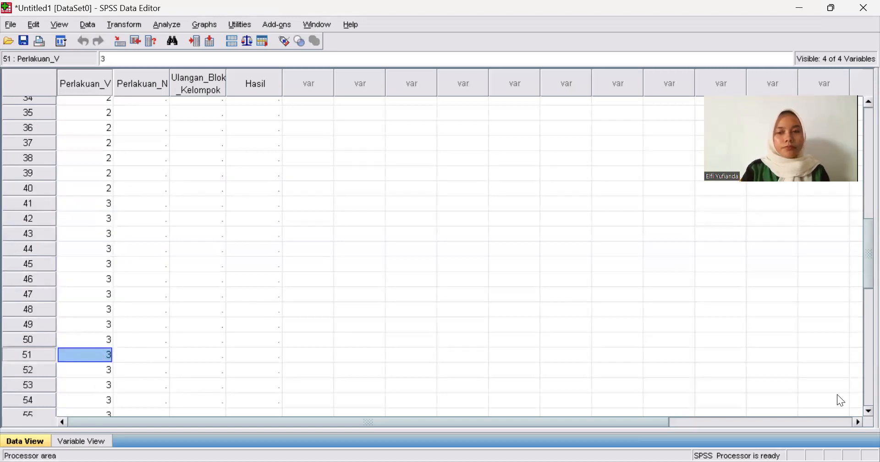
left_click_drag(859, 275, 859, 309)
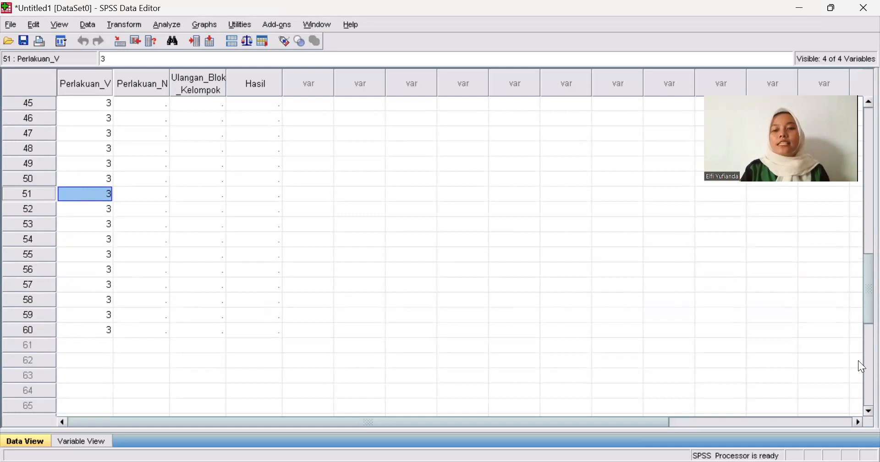
Step: Enter the value 0 in rows 1 to 4 of the Perlakuan_N column
left_click_drag(858, 307, 858, 132)
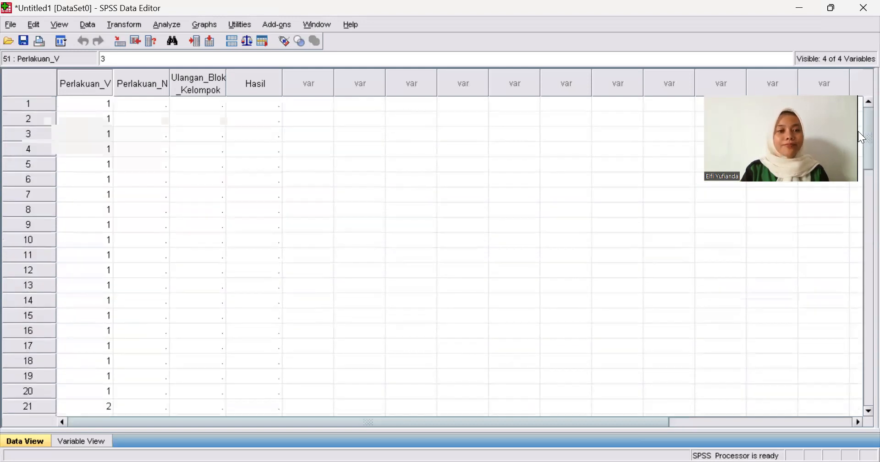
left_click(164, 105)
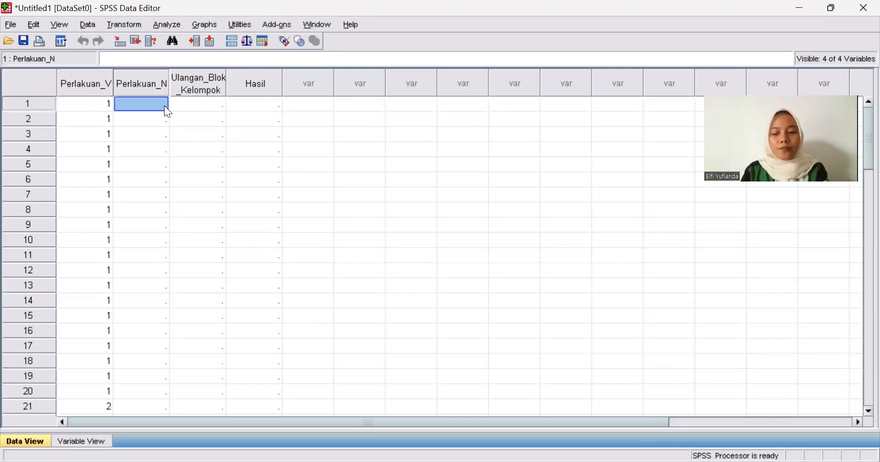
type("0")
key("Return")
type("0")
key("Return")
type("0")
key("Return")
type("0")
key("Return")
Step: Enter the value 1 in rows 5 to 8 of the Perlakuan_N column
type("1")
key("Return")
type("1")
key("Return")
type("1")
key("Return")
type("1")
key("Return")
Step: Enter the value 2 in rows 9 to 12 of the Perlakuan_N column
type("2")
key("Return")
type("2")
key("Return")
type("2")
key("Return")
type("2")
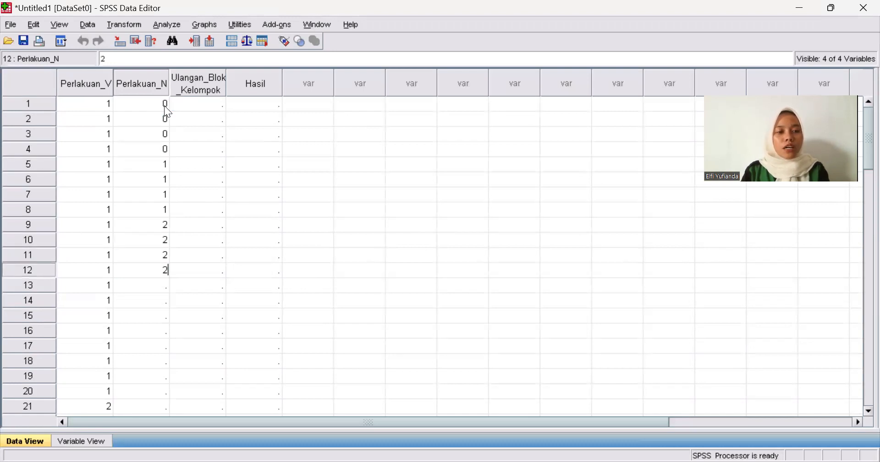
key("Return")
Step: Enter the value 3 in rows 13 to 16 of the Perlakuan_N column
type("33")
key("Return")
key("Up")
type("3")
key("Return")
type("3")
key("Return")
type("3")
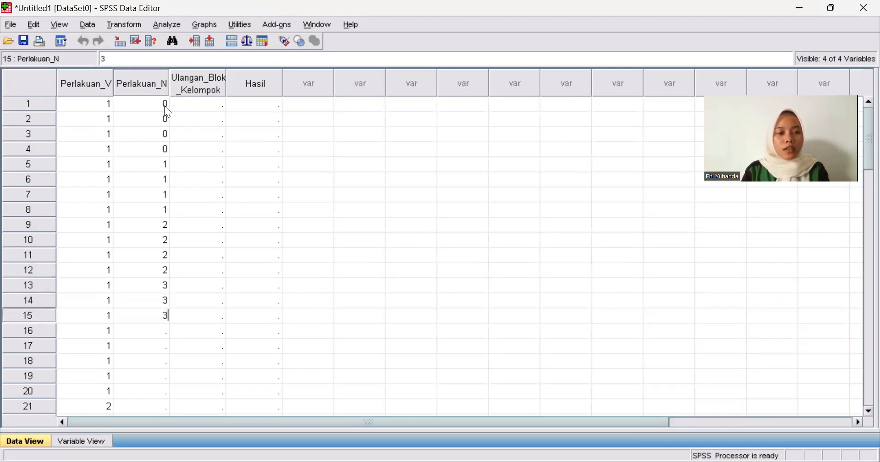
key("Return")
type("3")
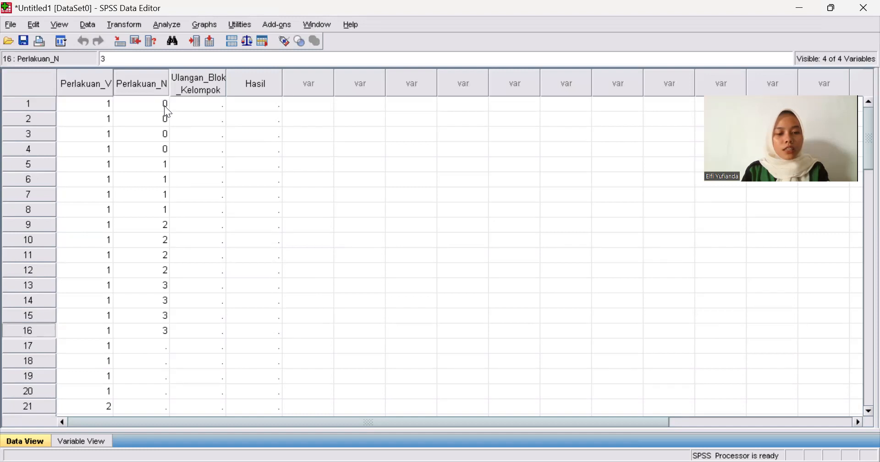
key("Return")
Step: Enter the value 4 in rows 17 to 20 of the Perlakuan_N column
type("44")
key("Return")
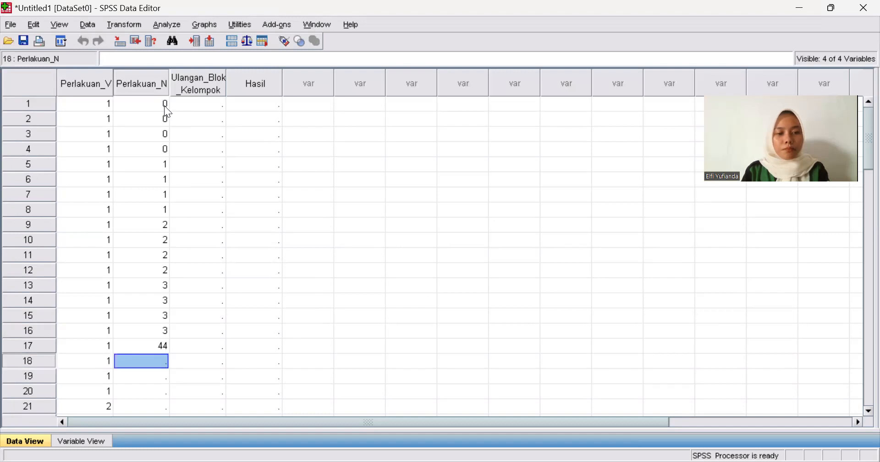
key("Up")
type("4")
key("Return")
type("4")
key("Return")
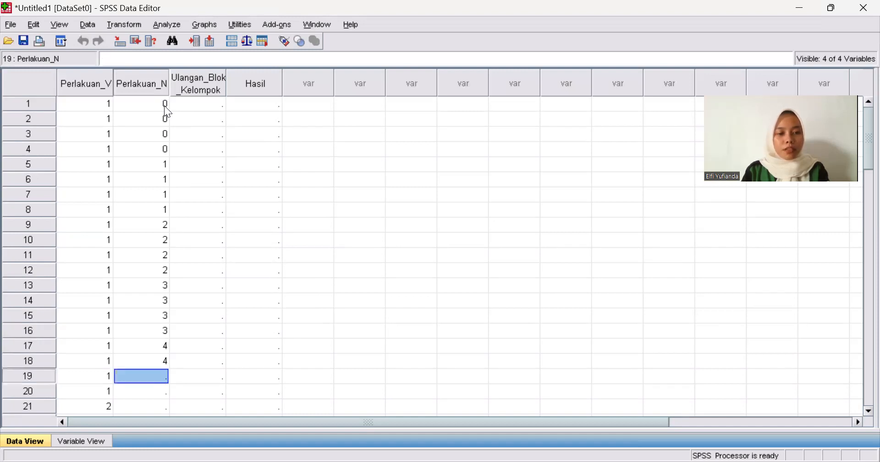
type("4")
key("Return")
type("4")
key("Return")
type("4")
key("Return")
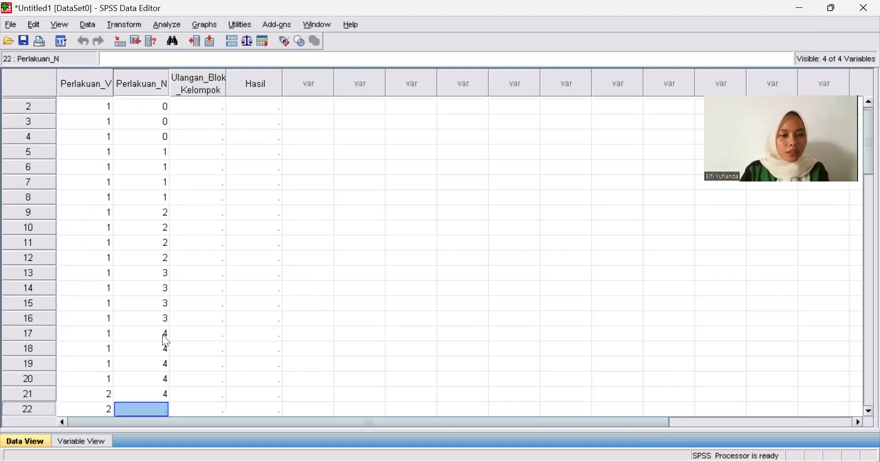
left_click(164, 395)
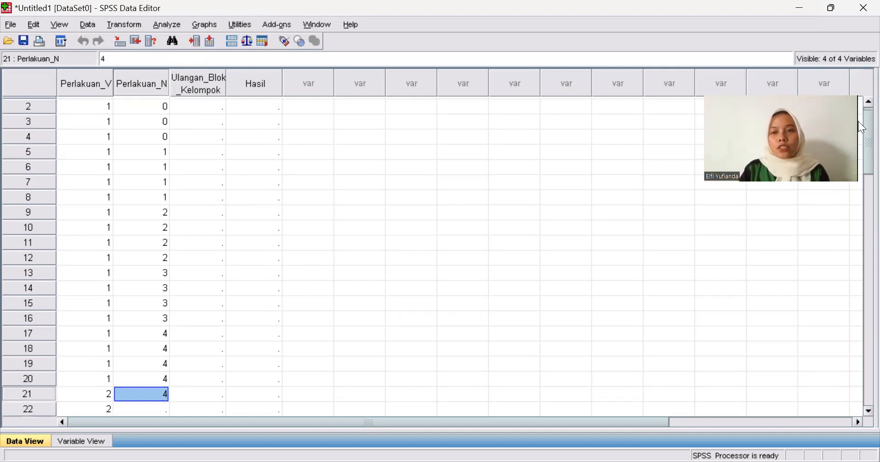
Step: Copy the values in rows 1 to 20 of the Perlakuan_N column into the rows starting at row 21
scroll(858, 109, "up", 1)
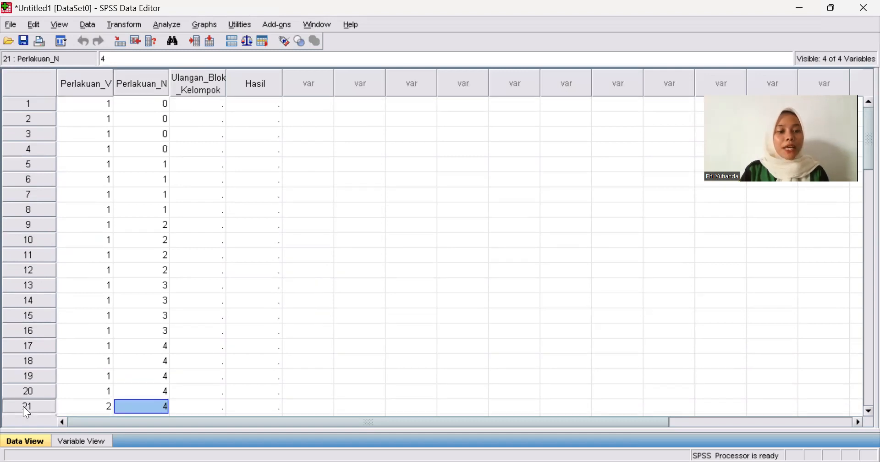
left_click(156, 104)
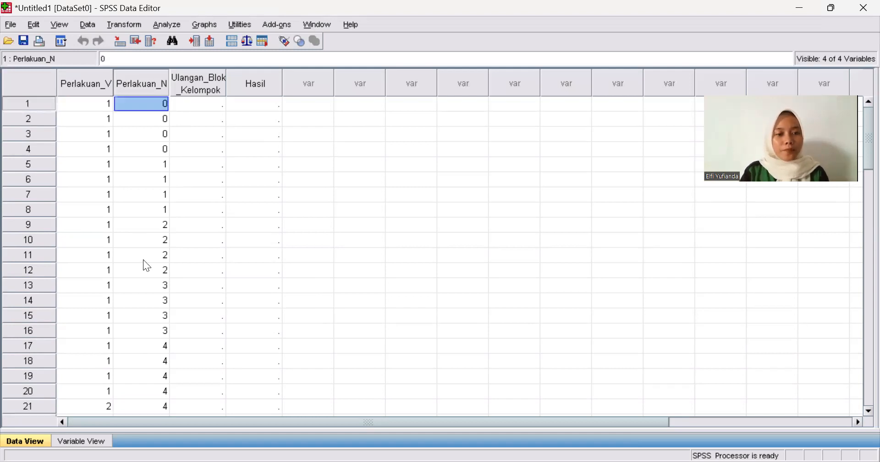
left_click(157, 371, "shift")
left_click(154, 402, "shift")
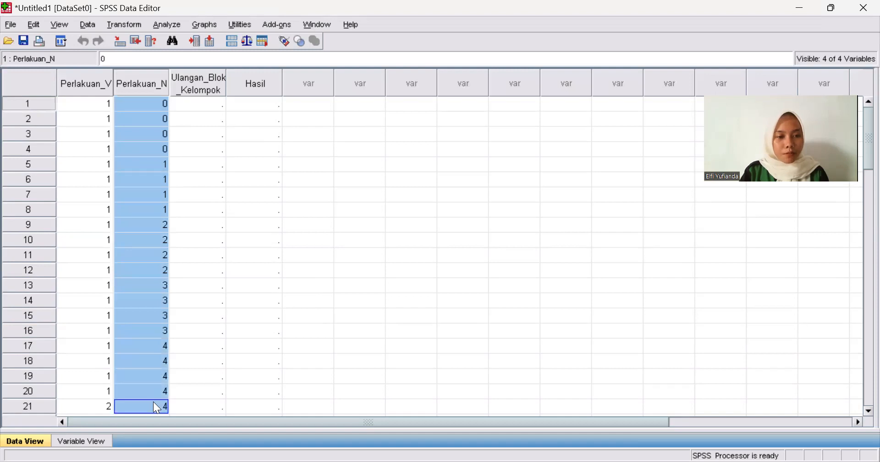
left_click(157, 392, "shift")
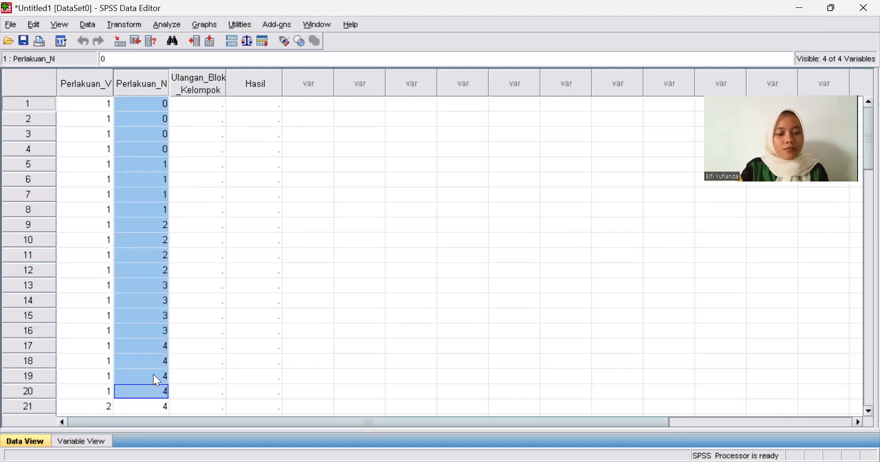
left_click(154, 407)
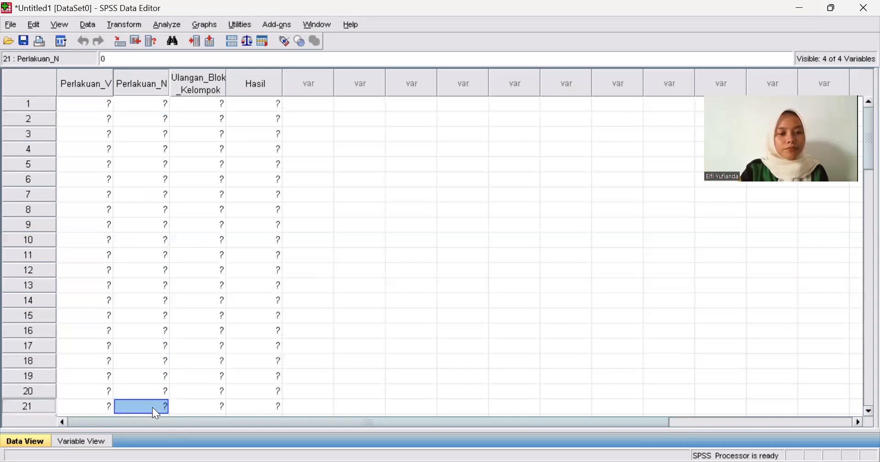
type("0")
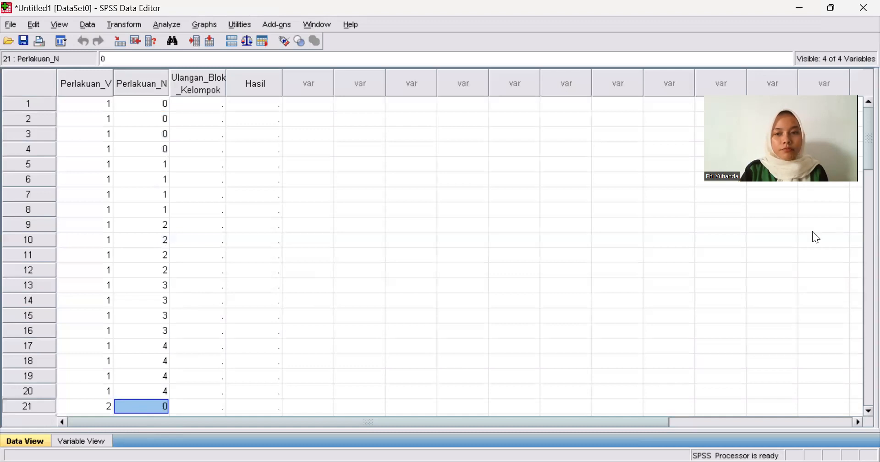
Step: Paste the copied 20-row block of Perlakuan_N values into rows 41 to 60 and review the filled column
left_click_drag(861, 147, 857, 218)
scroll(198, 326, "down", 1)
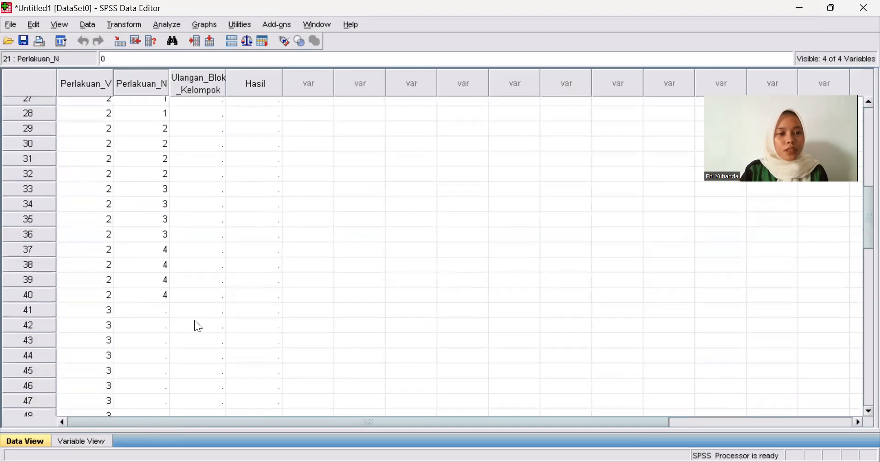
left_click(164, 311)
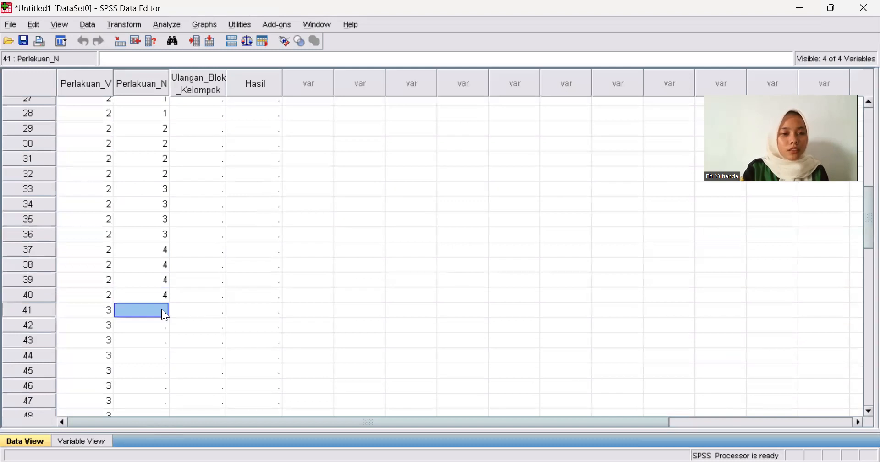
key("ctrl+v")
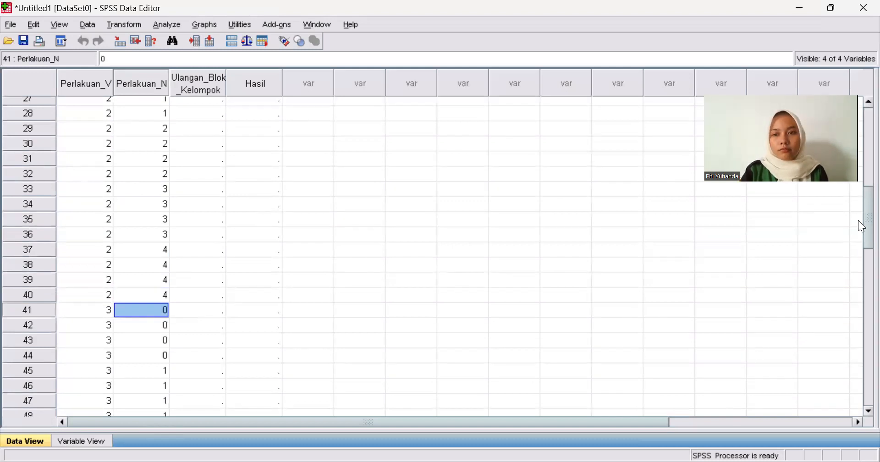
left_click_drag(859, 224, 859, 280)
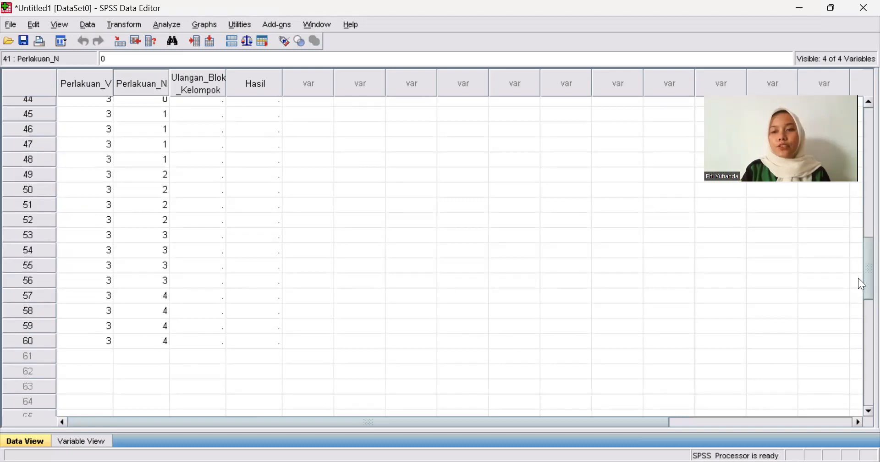
scroll(859, 214, "up", 14)
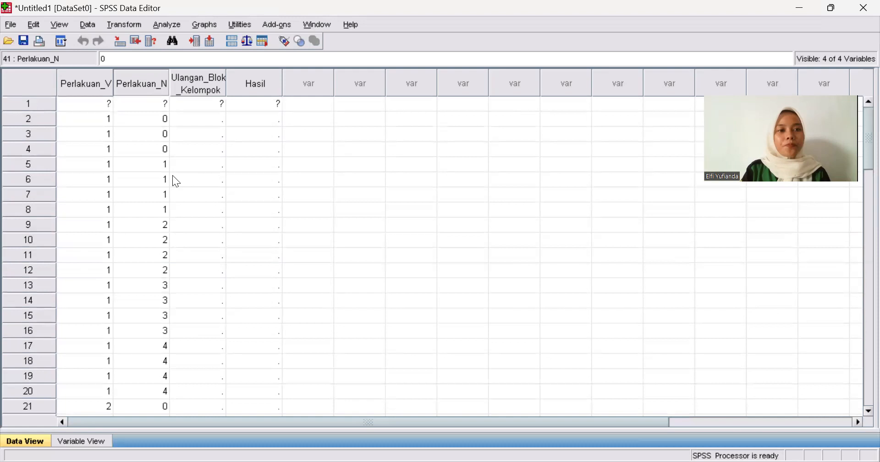
Step: Enter the replication codes 1, 2, 3 and 4 in rows 1 to 4 of the Ulangan_Blok_Kelompok column
left_click(215, 108)
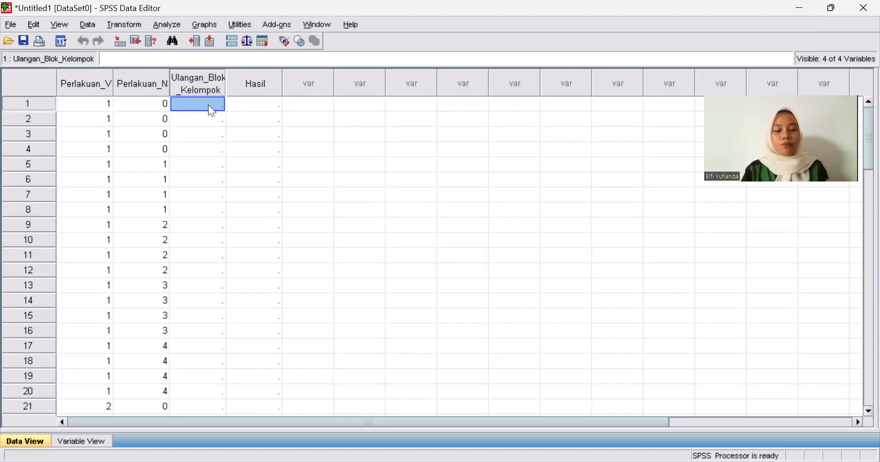
type("1")
key("Return")
type("2")
key("Return")
type("3")
key("Return")
type("4")
key("Return")
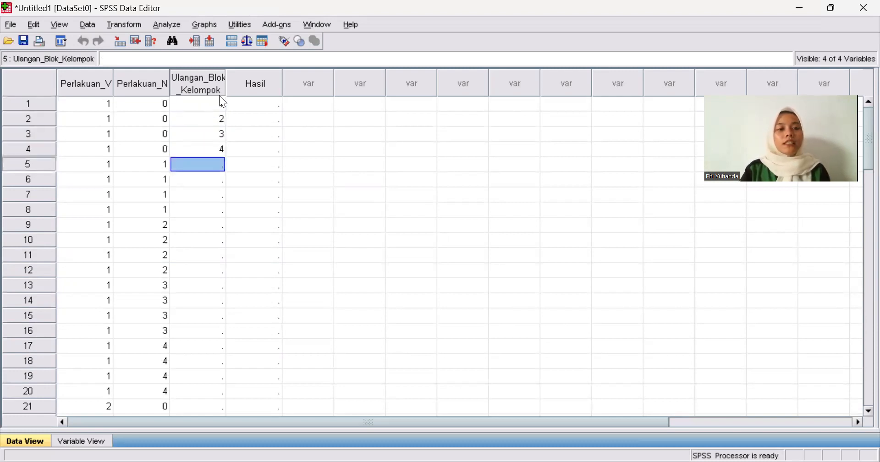
Step: Copy the four codes in rows 1 to 4 of Ulangan_Blok_Kelompok and paste them repeatedly to fill rows 5 to 20
left_click_drag(218, 100, 214, 146)
key("ctrl+c")
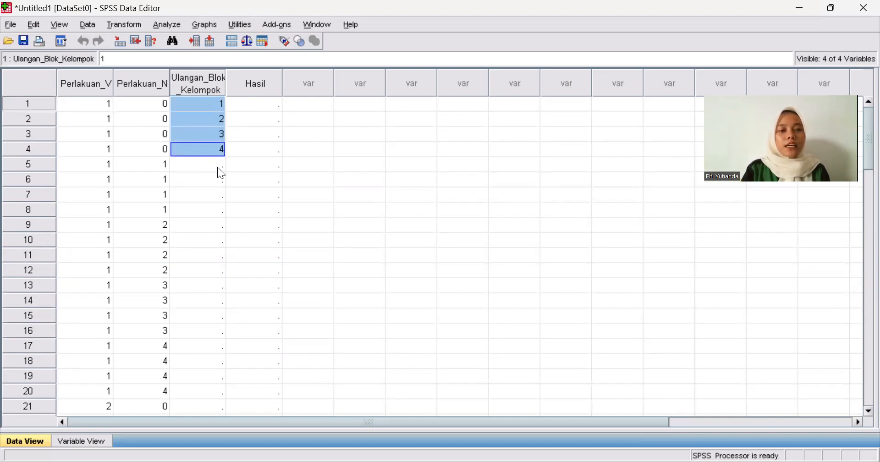
left_click(217, 165)
key("ctrl+v")
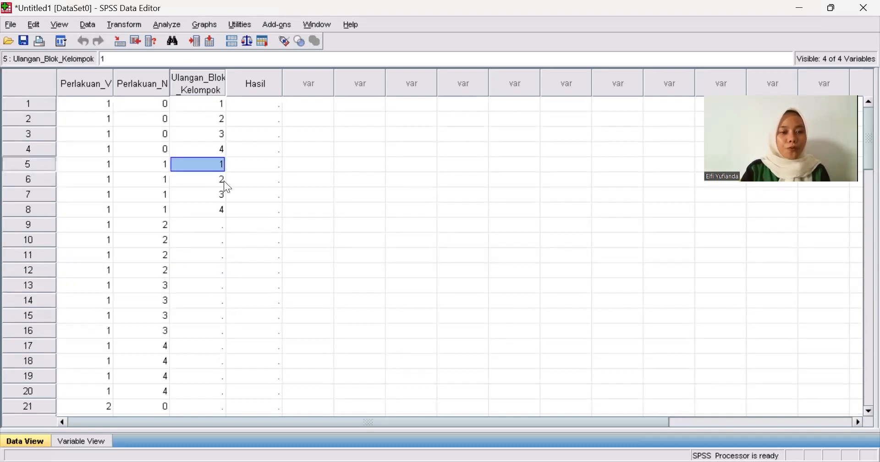
left_click(211, 225)
key("ctrl+v")
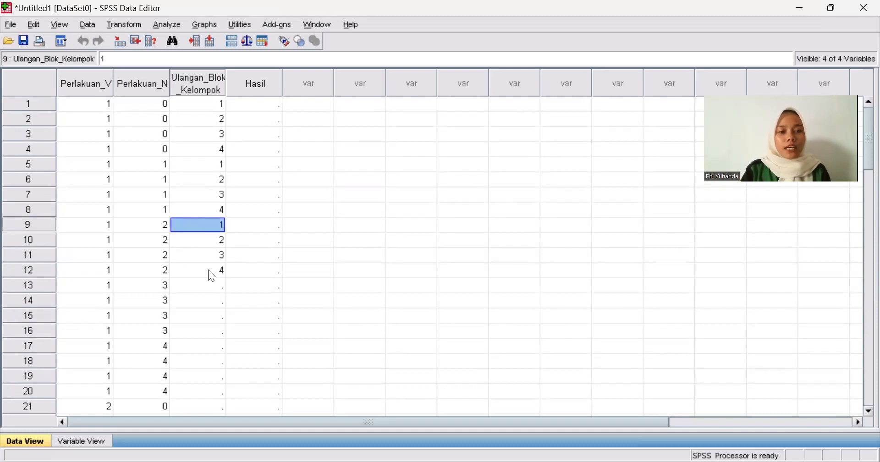
left_click(214, 285)
key("ctrl+v")
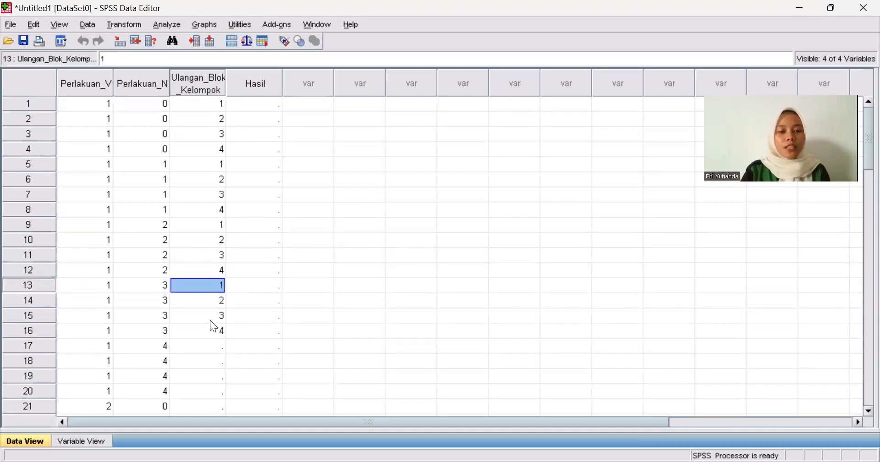
left_click(212, 343)
key("ctrl+v")
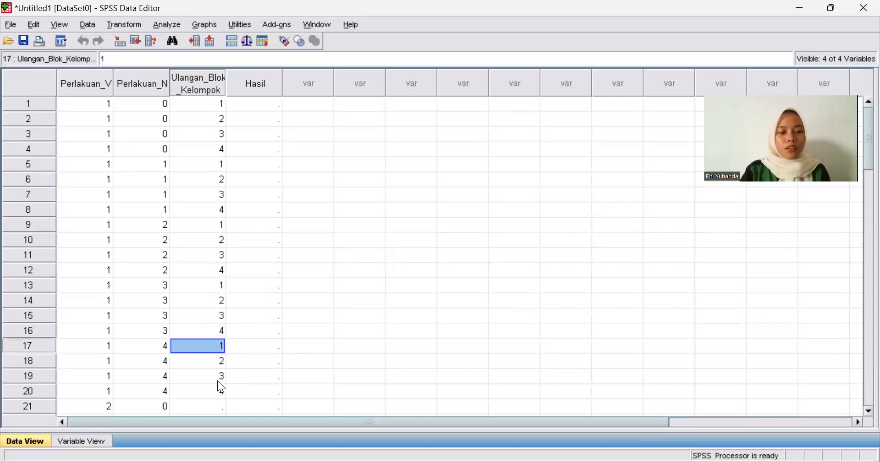
Step: Paste the copied 1 to 4 code block repeatedly to fill rows 21 to 40 of the Ulangan_Blok_Kelompok column
left_click(212, 406)
key("ctrl+v")
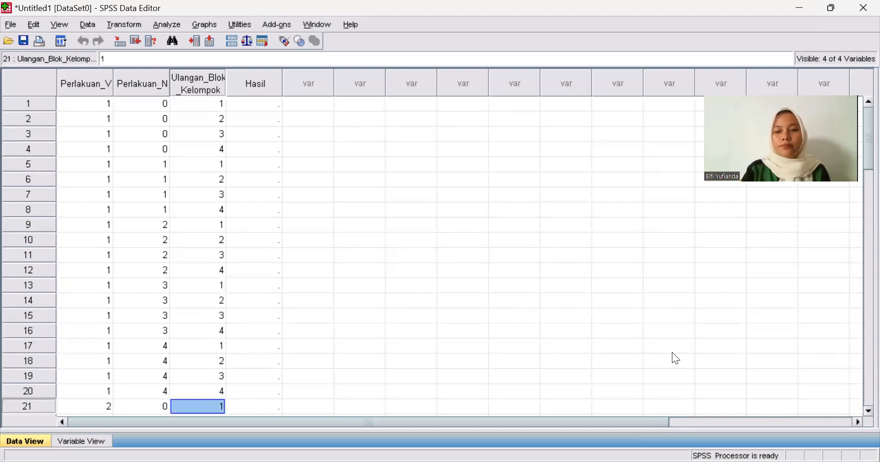
left_click_drag(858, 142, 858, 193)
left_click(217, 229)
key("ctrl+v")
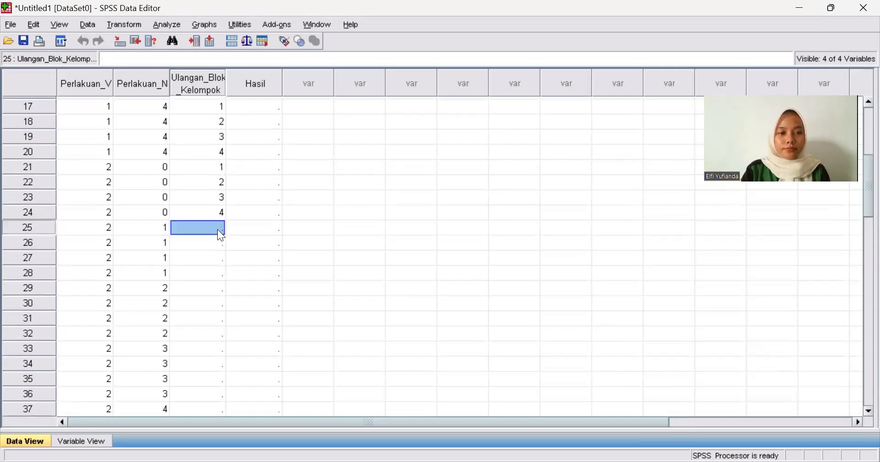
left_click(213, 292)
key("ctrl+v")
left_click(211, 349)
key("ctrl+v")
left_click(215, 407)
key("ctrl+v")
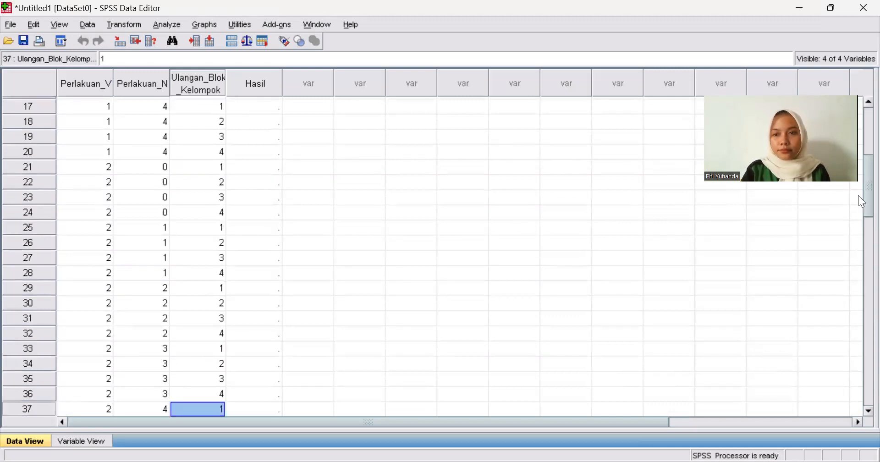
Step: Paste the copied 1 to 4 code block repeatedly to fill rows 41 to 60 of the Ulangan_Blok_Kelompok column
left_click_drag(862, 202, 861, 264)
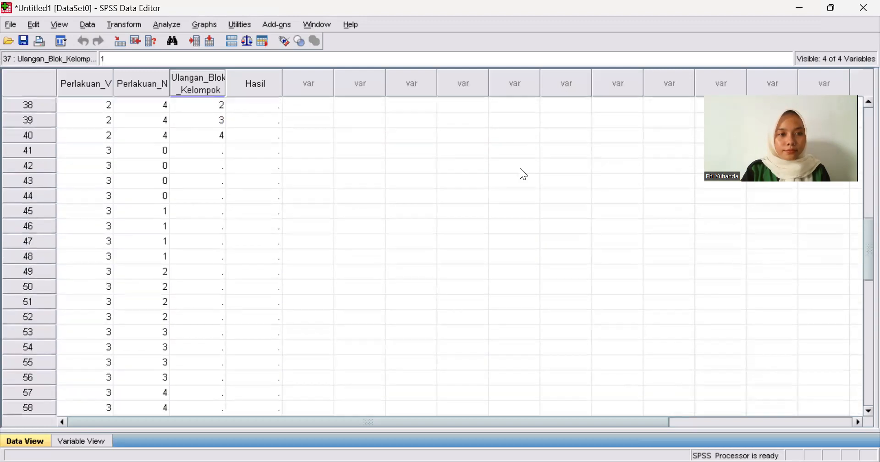
left_click(210, 150)
key("ctrl+v")
left_click(218, 210)
key("ctrl+v")
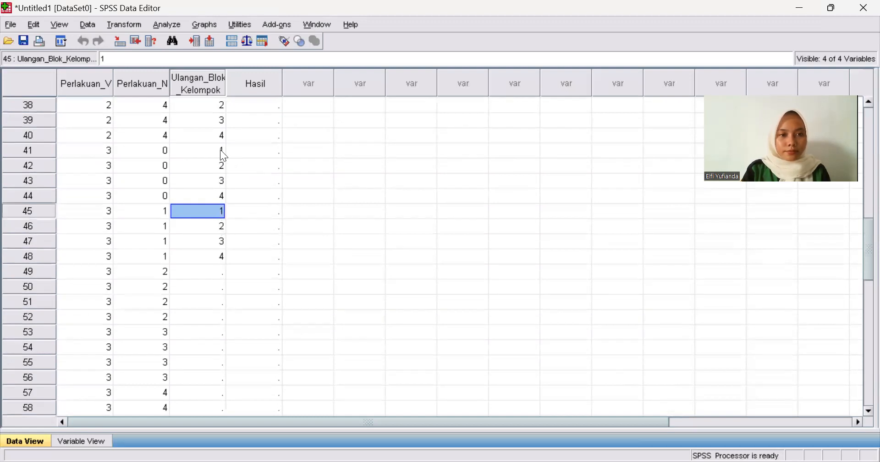
left_click(219, 273)
key("ctrl+v")
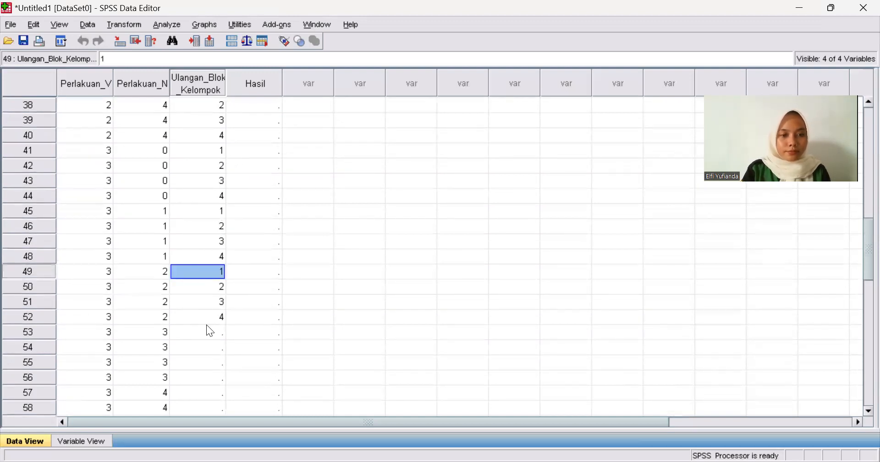
left_click(204, 337)
key("ctrl+v")
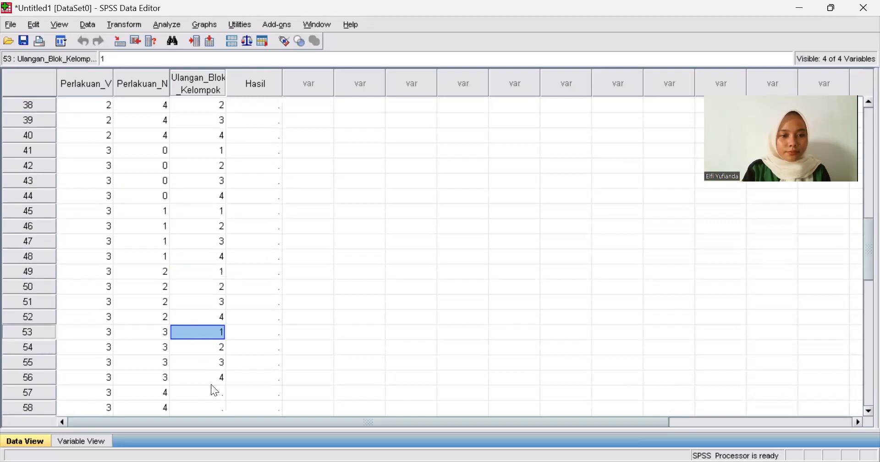
left_click(216, 394)
key("ctrl+v")
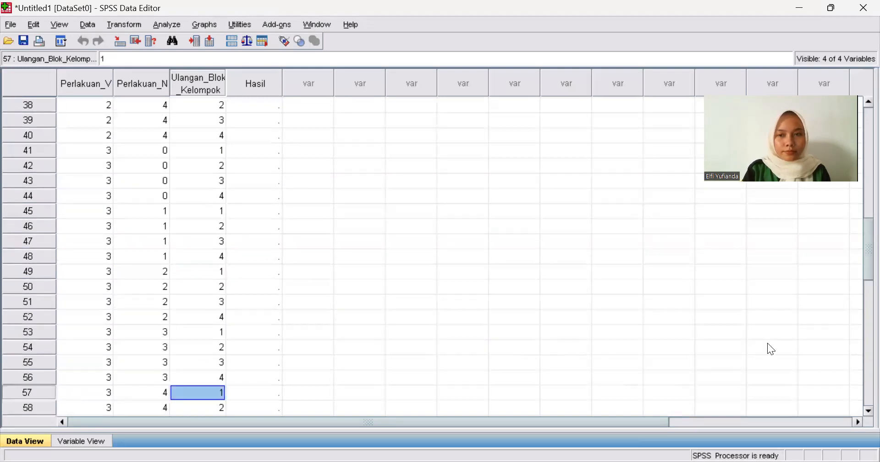
left_click_drag(858, 257, 795, 89)
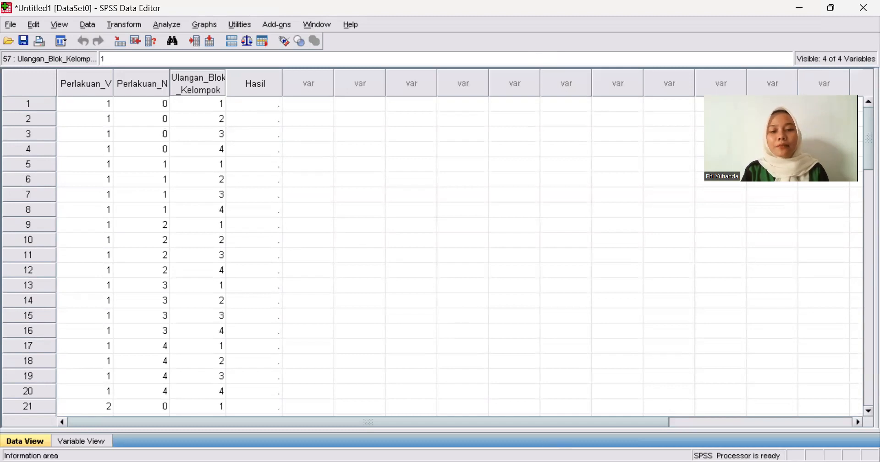
Step: Switch to the Data RAK Faktorial 33 workbook in Excel and copy the yield values in D26:D85
key("alt+Tab")
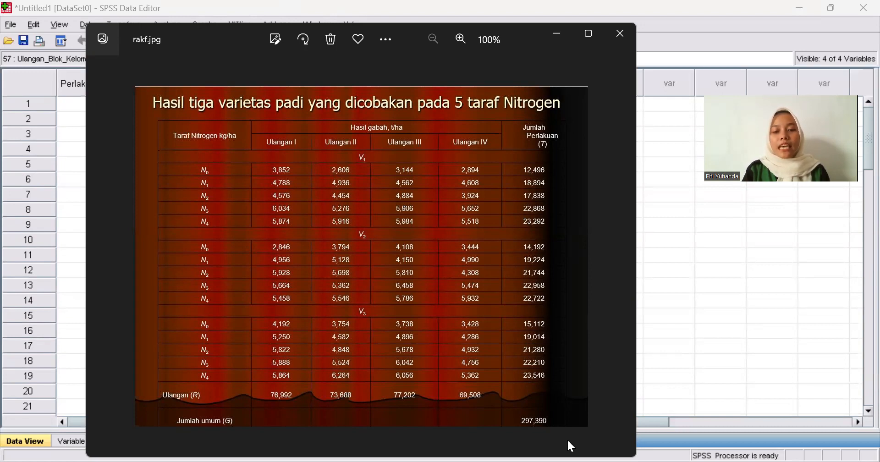
key("alt+Tab")
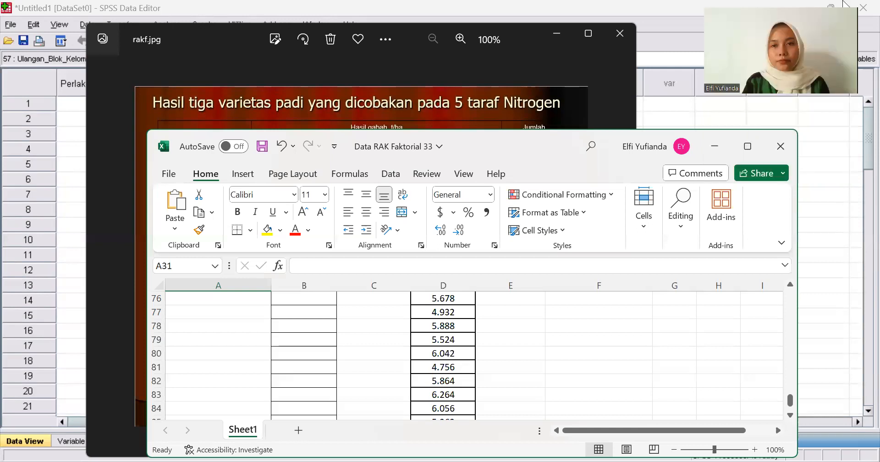
left_click(752, 148)
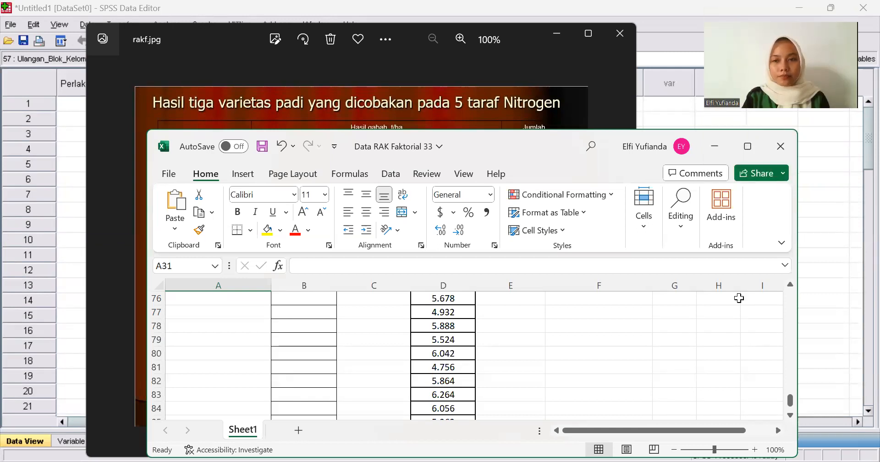
scroll(368, 233, "up", 8)
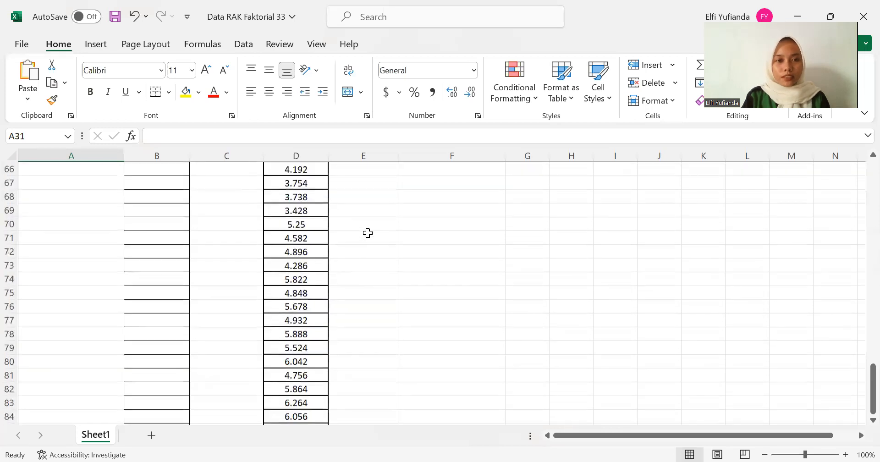
scroll(368, 233, "up", 5)
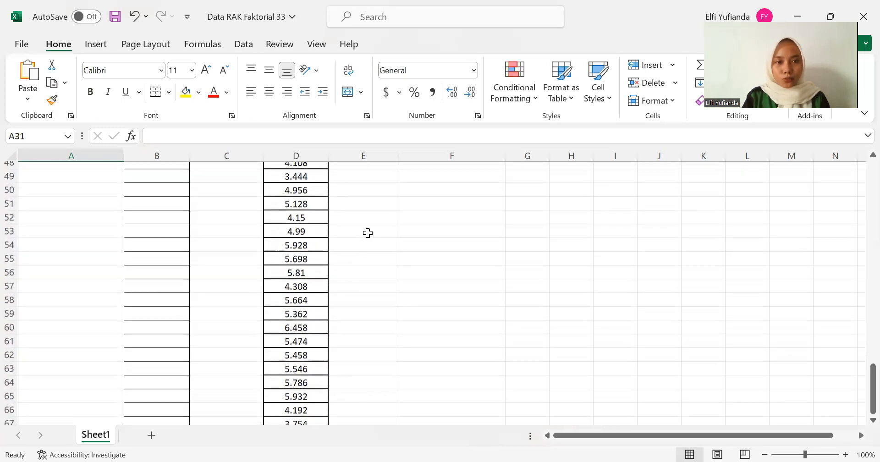
scroll(368, 233, "up", 6)
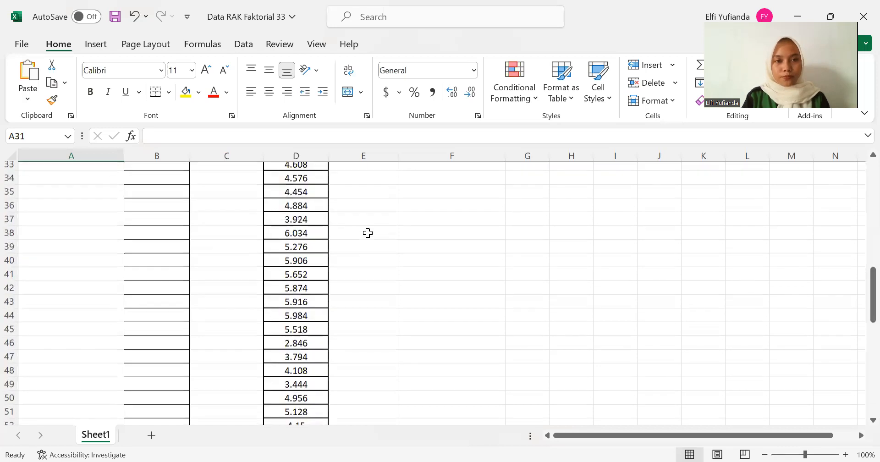
left_click(300, 265)
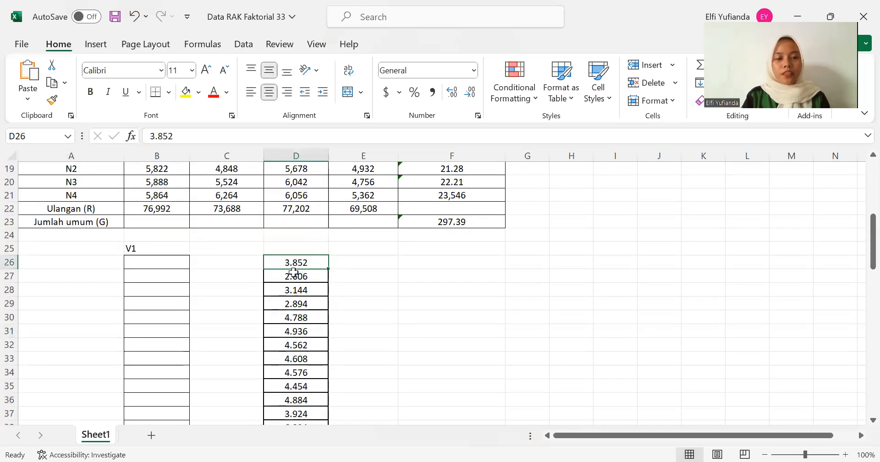
left_click_drag(300, 263, 311, 403)
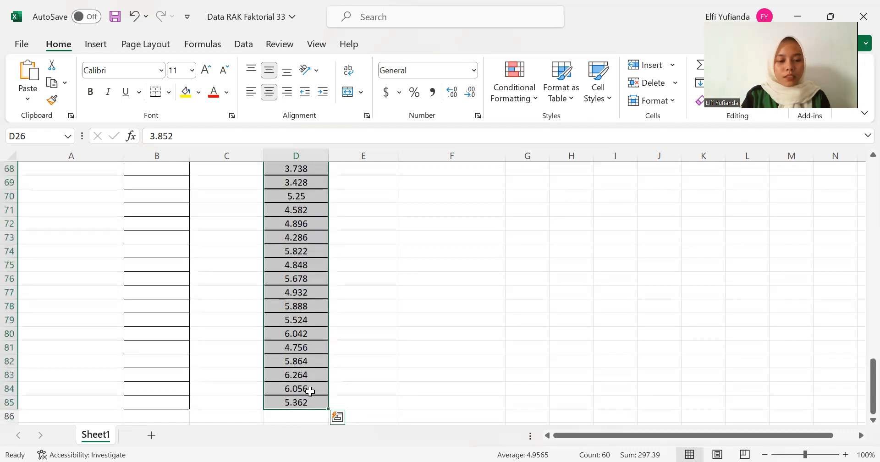
key("ctrl+c")
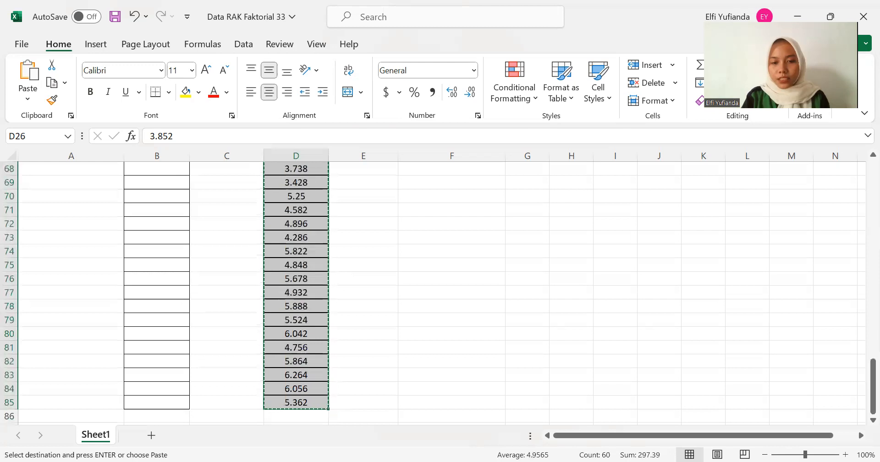
Step: Switch back to the SPSS Data Editor and paste the copied yield values into the Hasil column starting at row 1
key("alt+Tab")
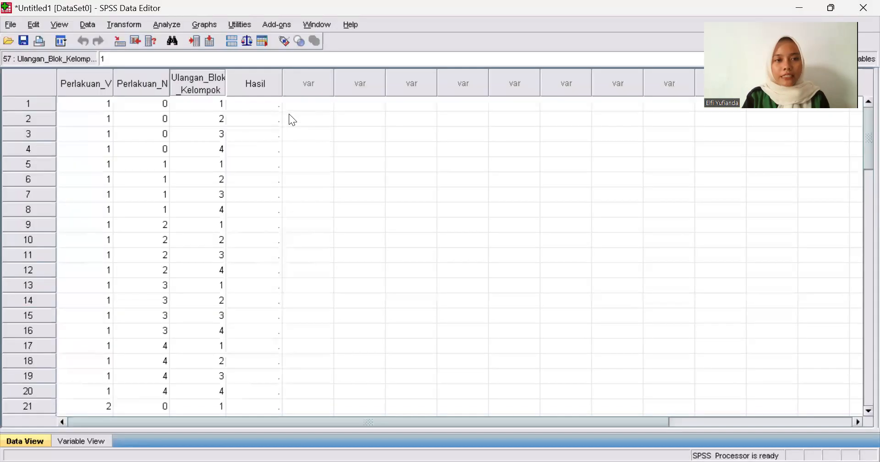
left_click(259, 107)
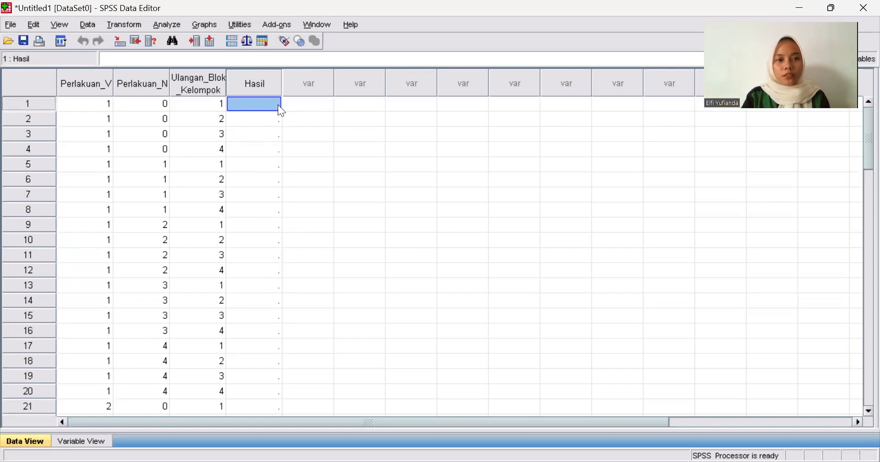
key("ctrl+v")
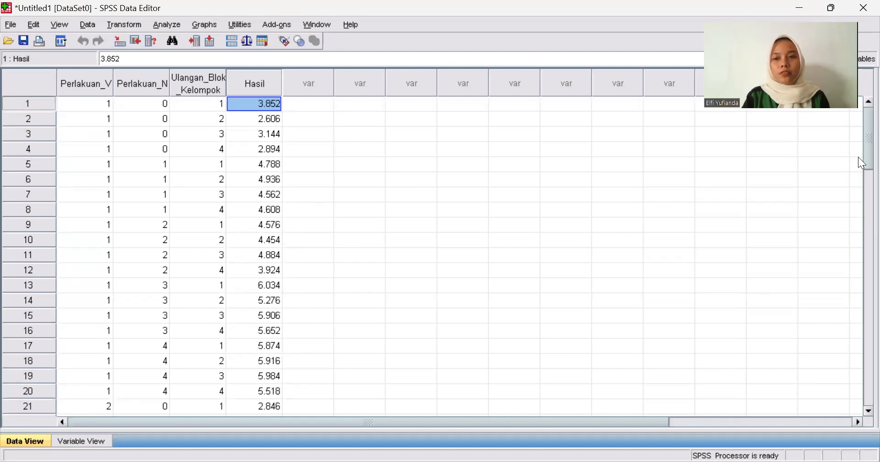
left_click_drag(859, 163, 862, 60)
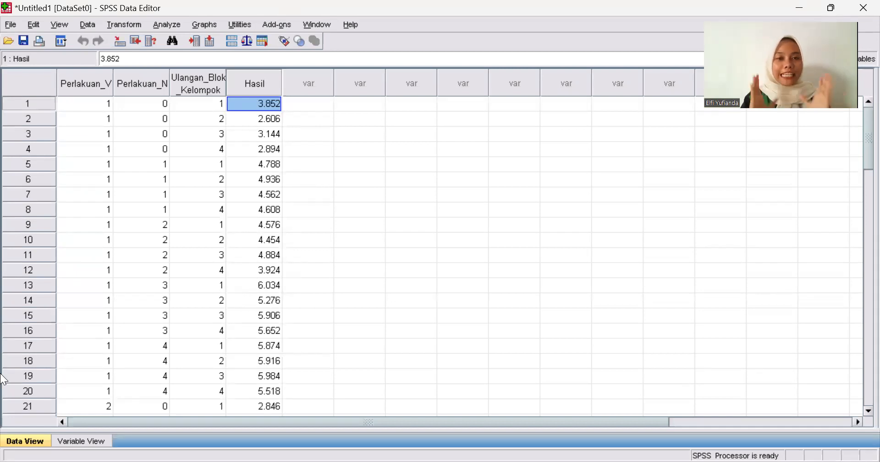
Step: Review the variable definitions, then show value labels instead of numeric codes in the data rows
left_click(90, 441)
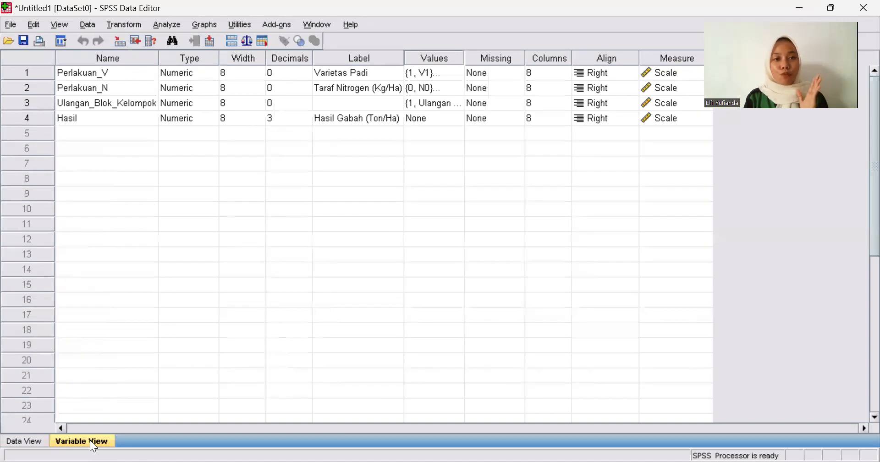
left_click(26, 440)
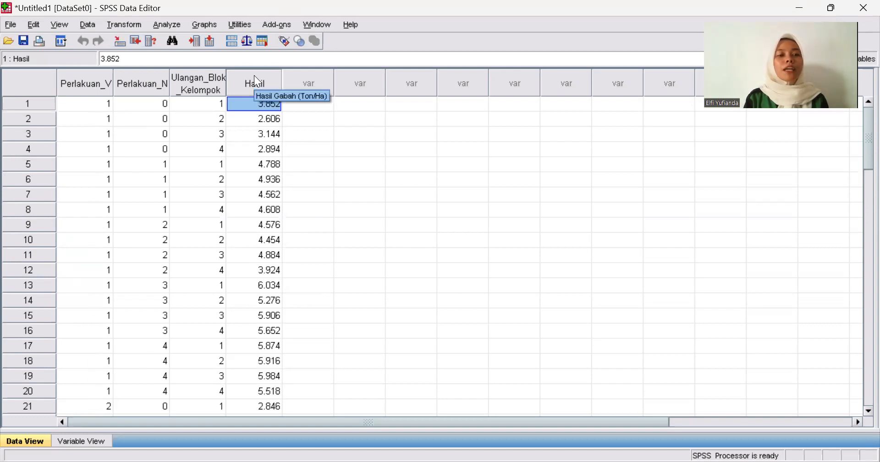
left_click(285, 40)
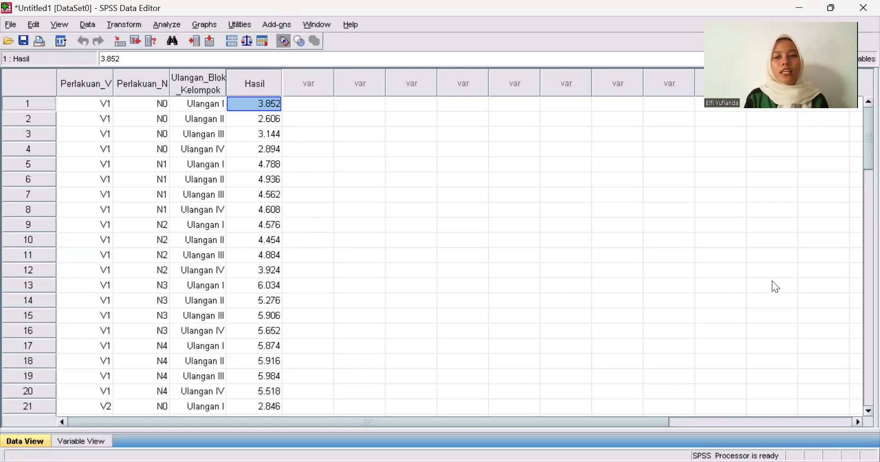
scroll(859, 145, "down", 2)
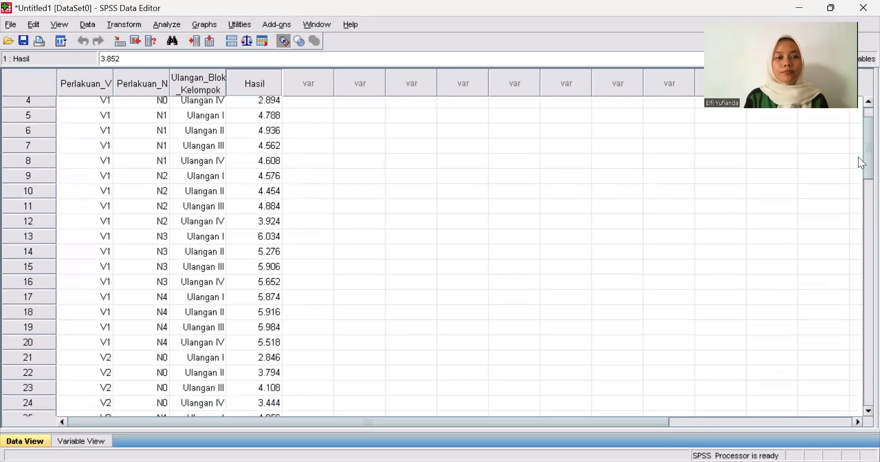
scroll(858, 159, "up", 2)
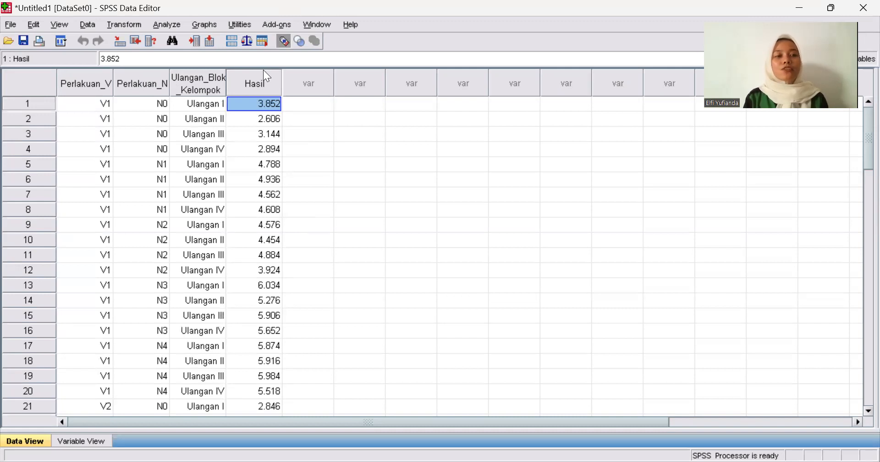
Step: Start a Univariate General Linear Model analysis with Hasil Gabah (Ton/Ha) as the dependent variable
left_click(174, 27)
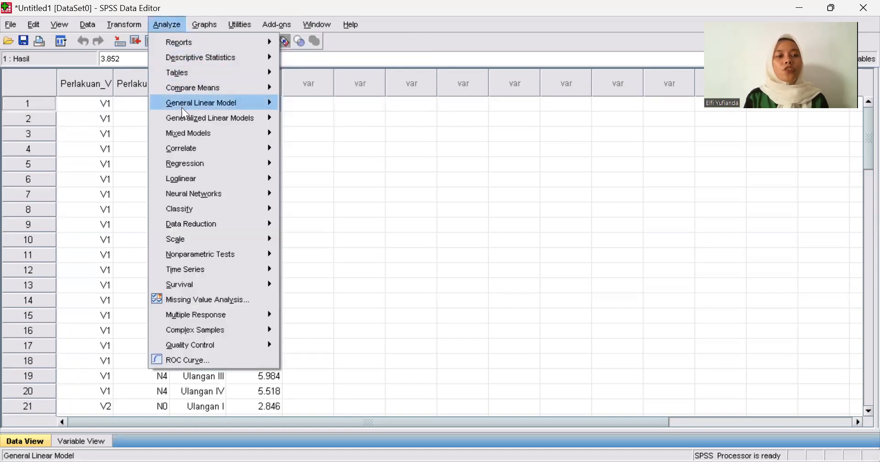
mouse_move(217, 108)
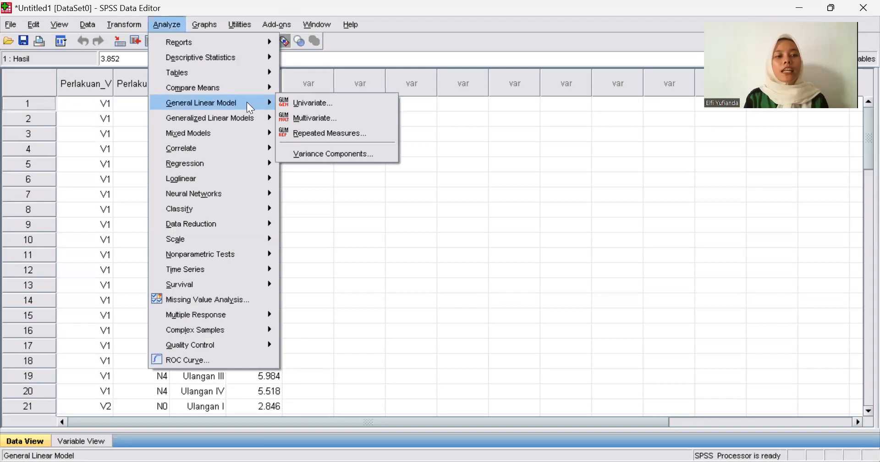
left_click(306, 102)
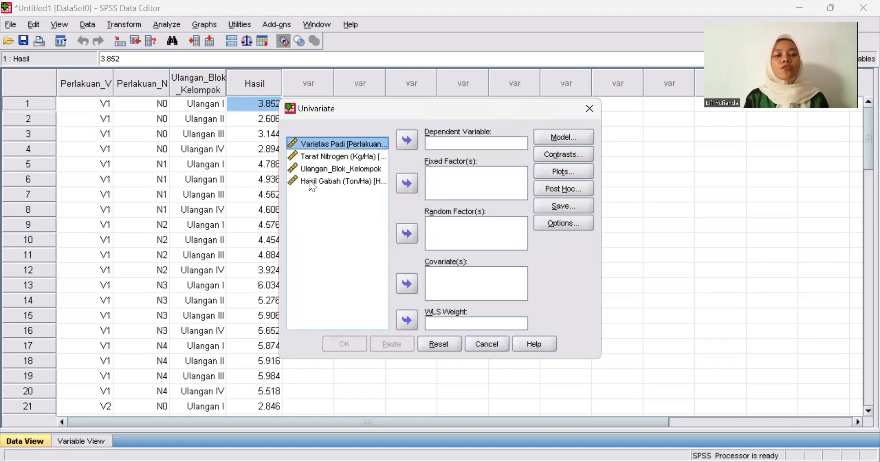
left_click(367, 182)
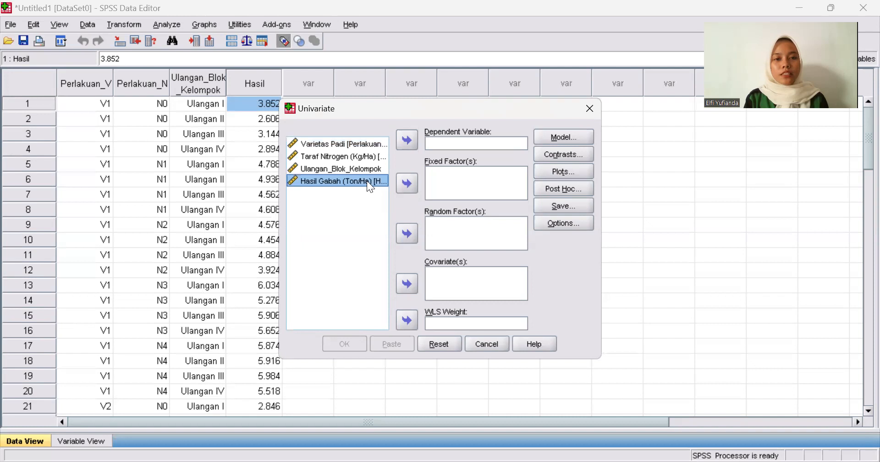
left_click(409, 142)
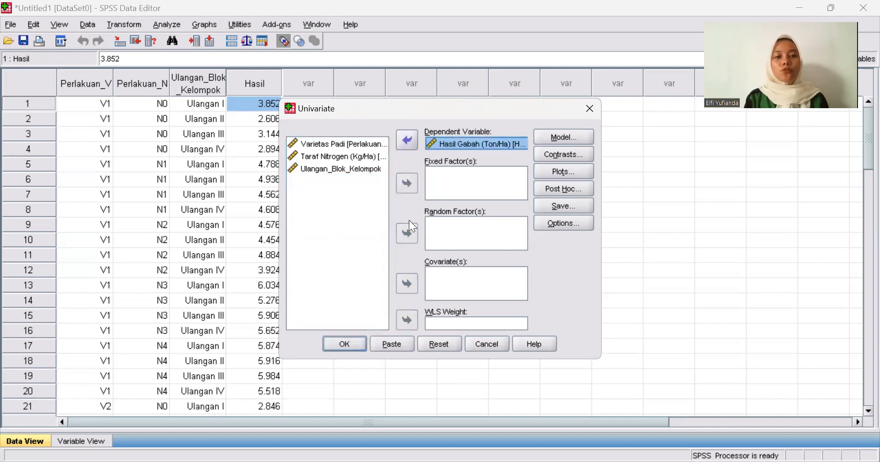
Step: Add Ulangan_Blok_Kelompok, Varietas Padi and Taraf Nitrogen (Kg/Ha) as fixed factors, in that order
left_click(361, 170)
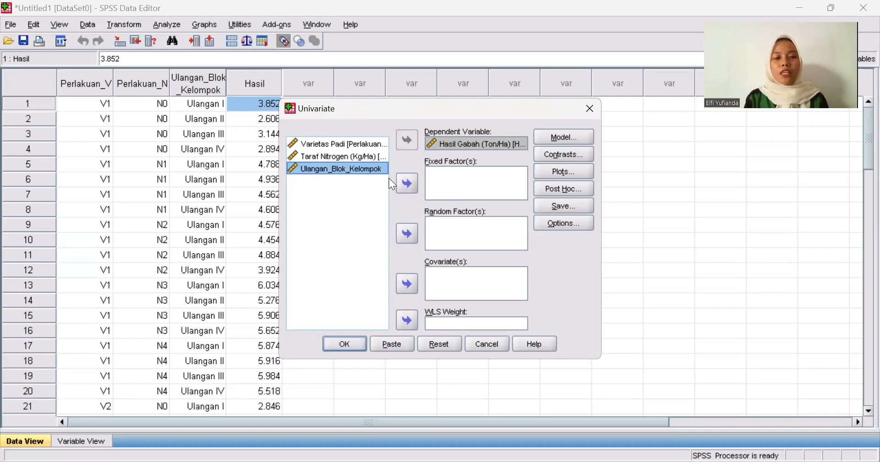
left_click(407, 185)
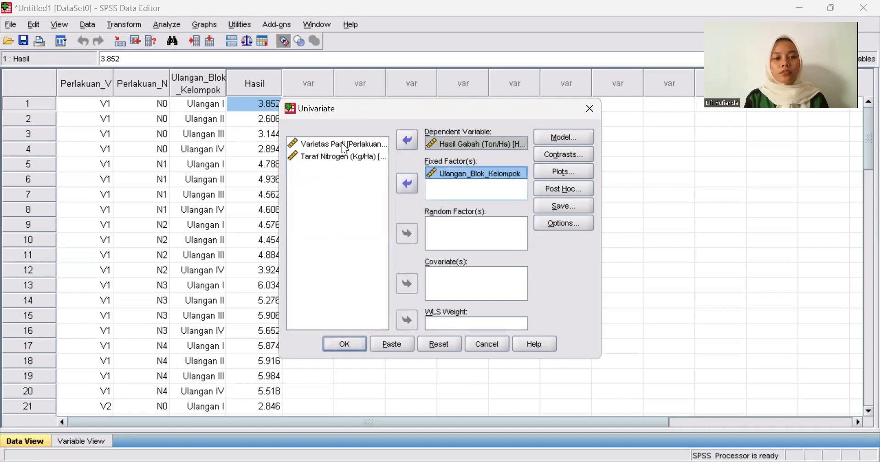
left_click(344, 145)
left_click(407, 185)
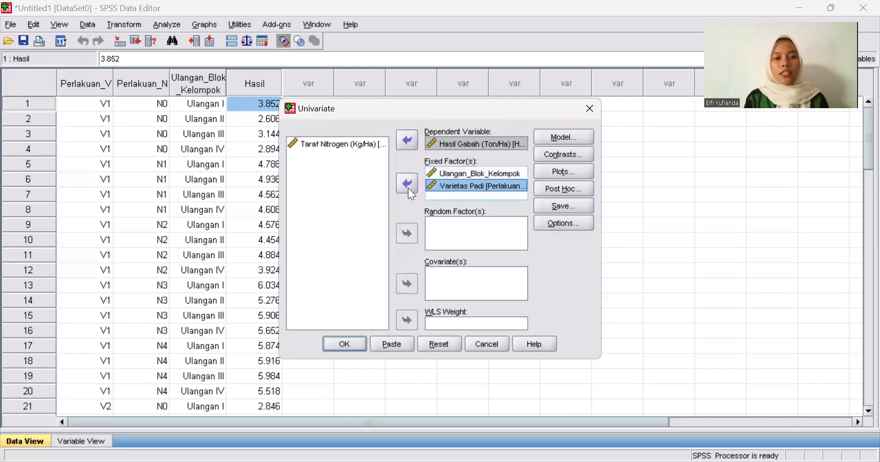
left_click(340, 144)
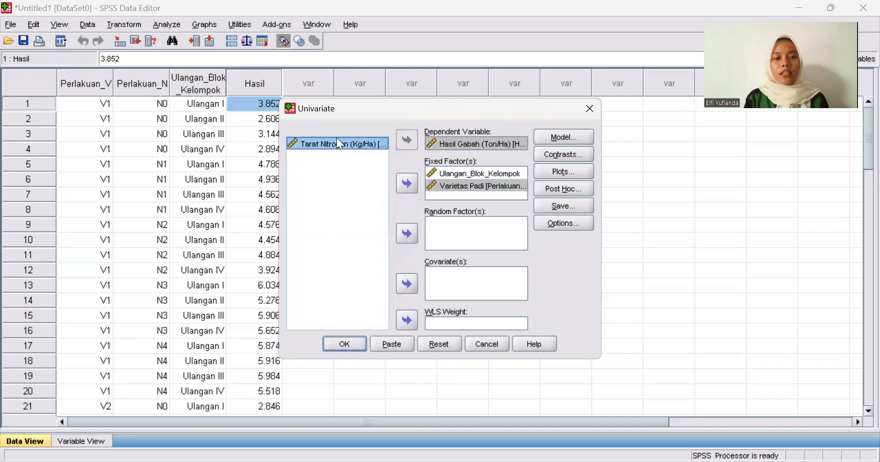
left_click(410, 185)
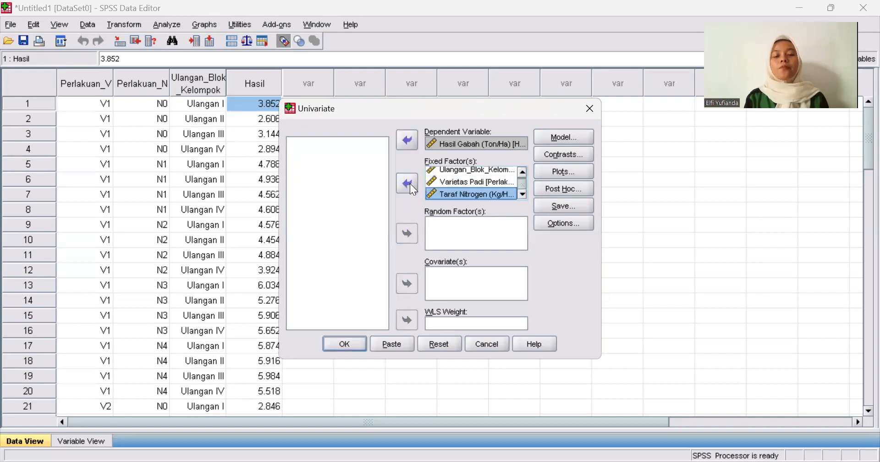
Step: Specify a custom model with main effects for Ulangan_Blok_Kelompok, Perlakuan_V and Perlakuan_N
left_click(568, 143)
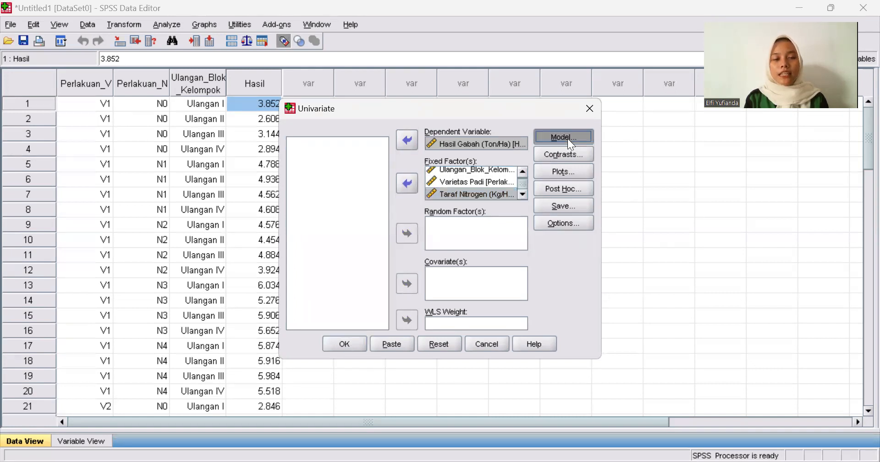
left_click(336, 135)
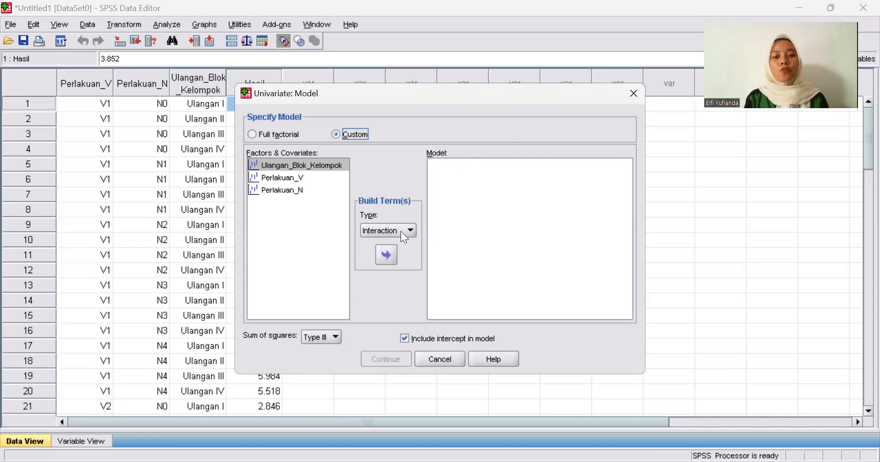
left_click(413, 230)
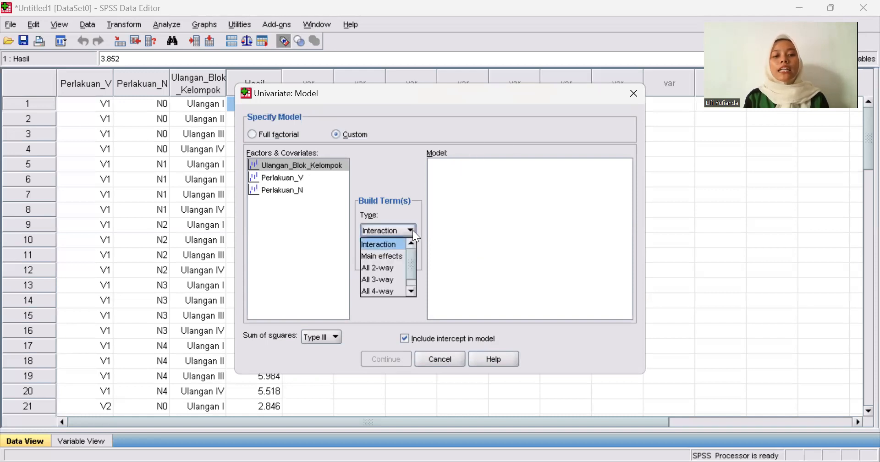
left_click(382, 256)
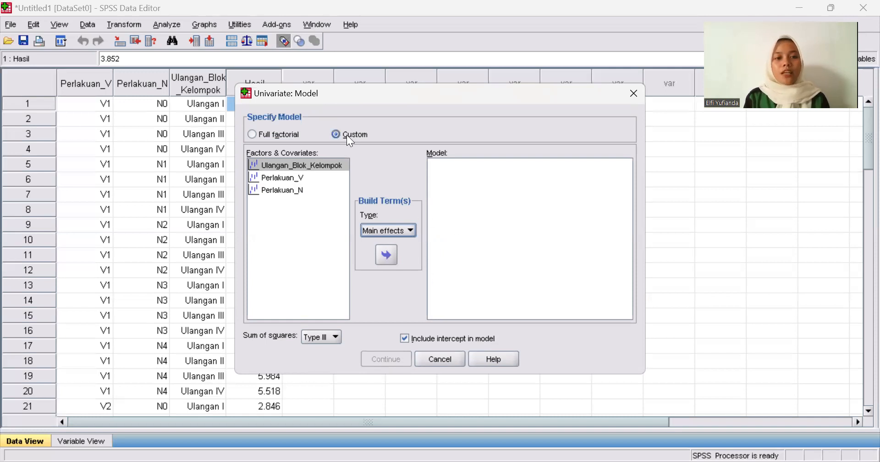
left_click(315, 167)
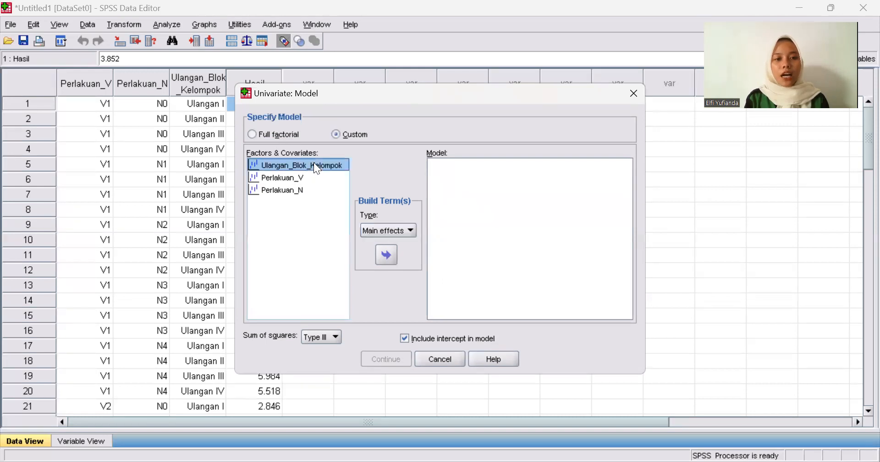
left_click(387, 255)
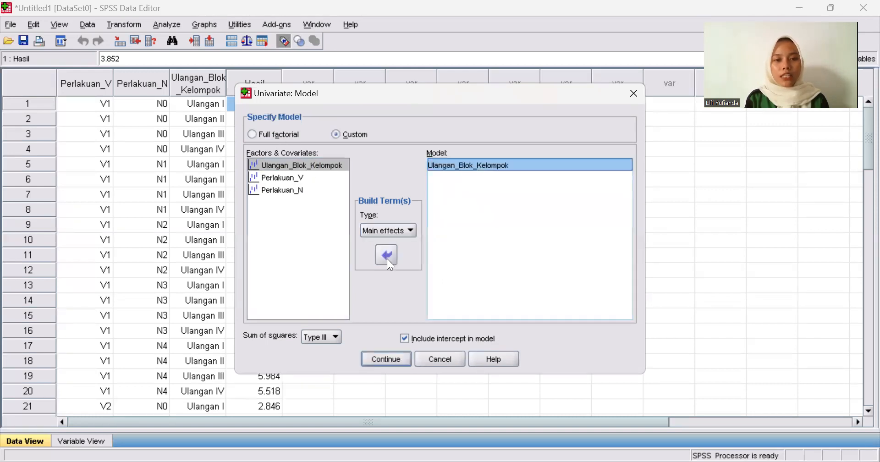
left_click(300, 186)
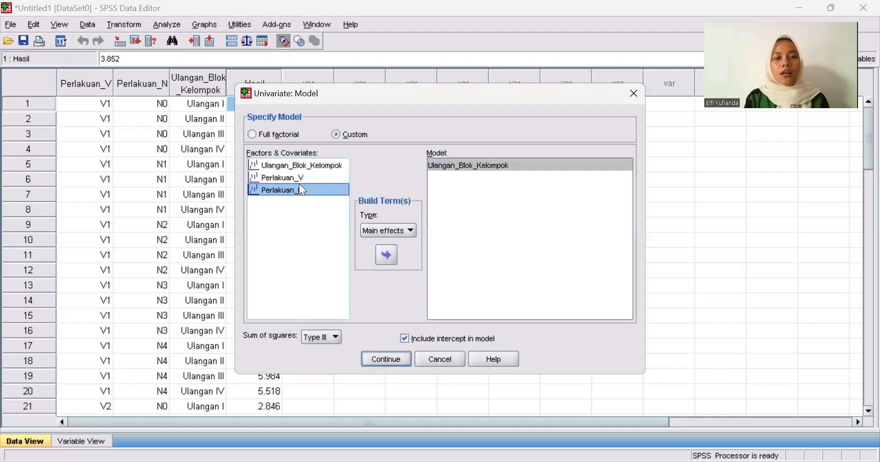
left_click(302, 179)
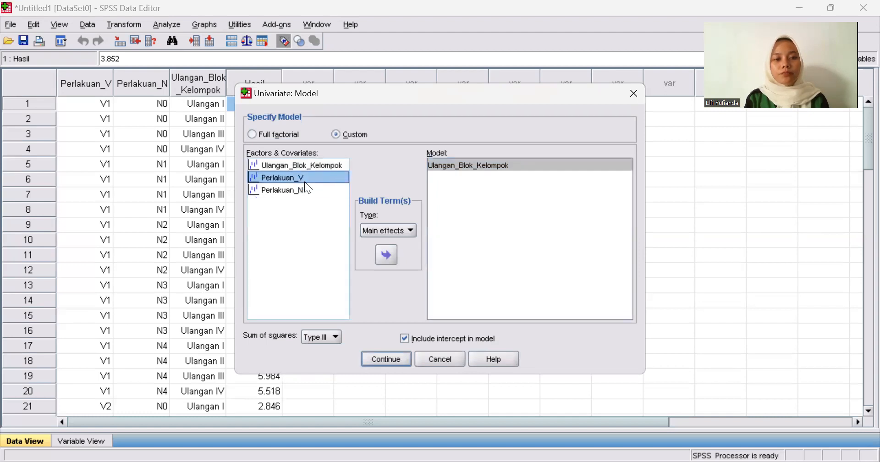
left_click(388, 261)
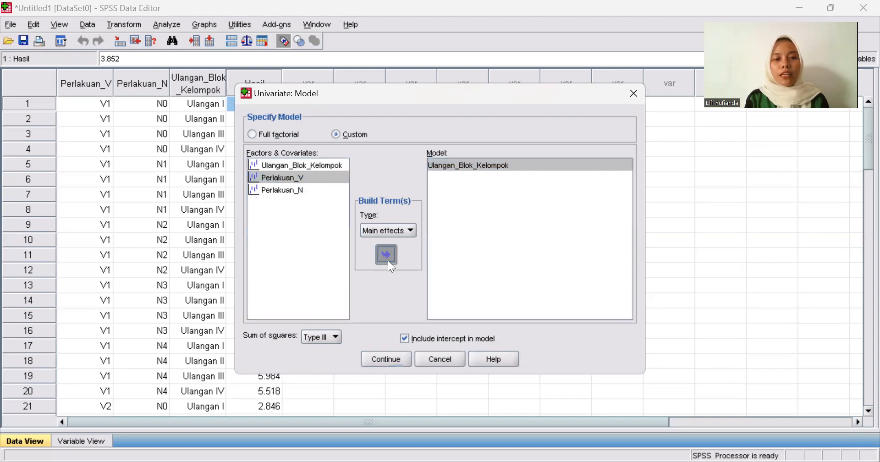
left_click(296, 193)
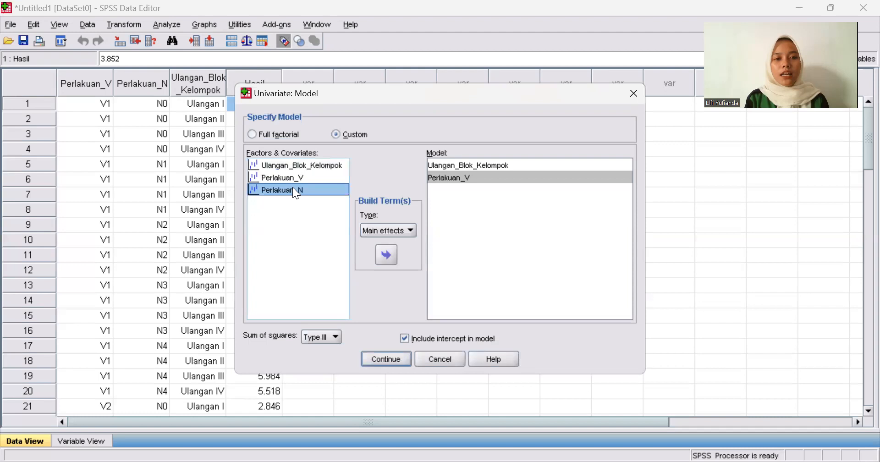
left_click(387, 256)
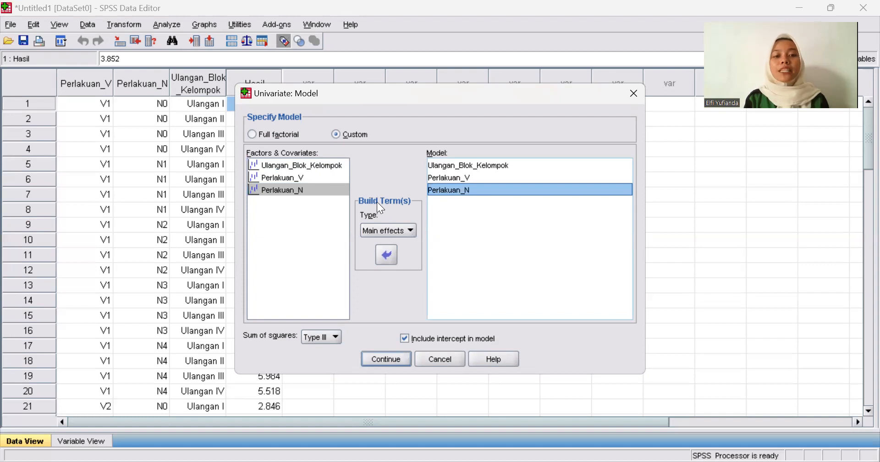
Step: Set the type of model term to build to Interaction
left_click(411, 231)
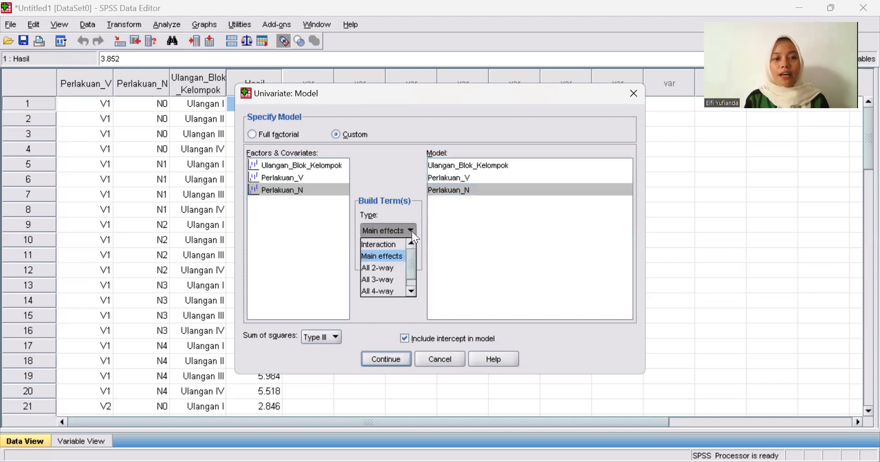
left_click(387, 247)
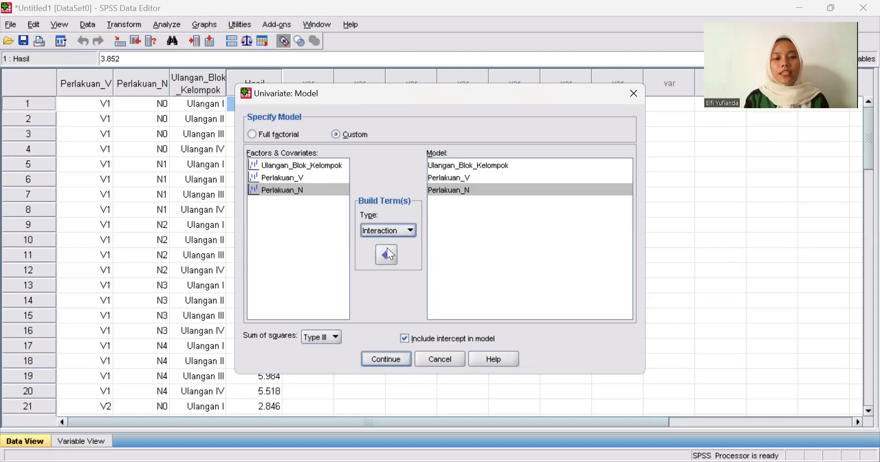
left_click(282, 178)
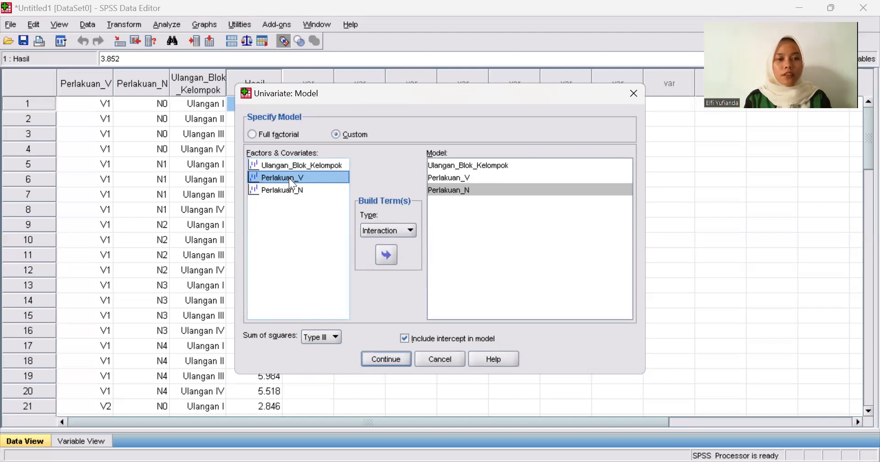
left_click_drag(289, 178, 289, 188)
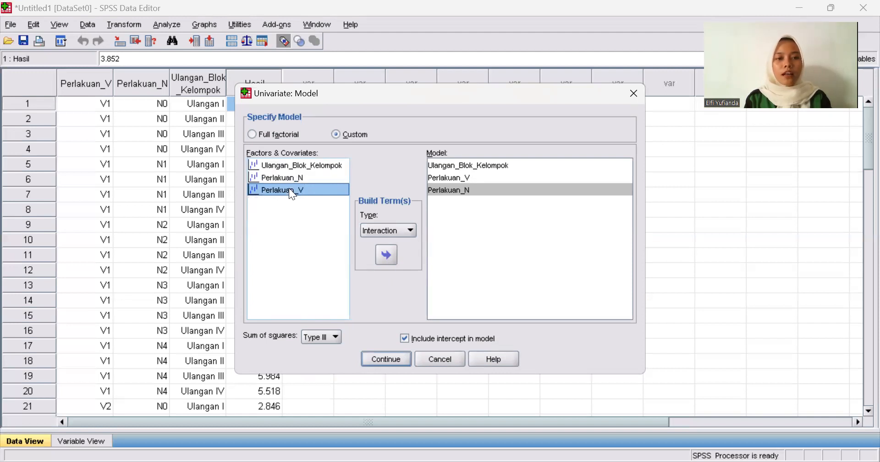
left_click(290, 179, "ctrl")
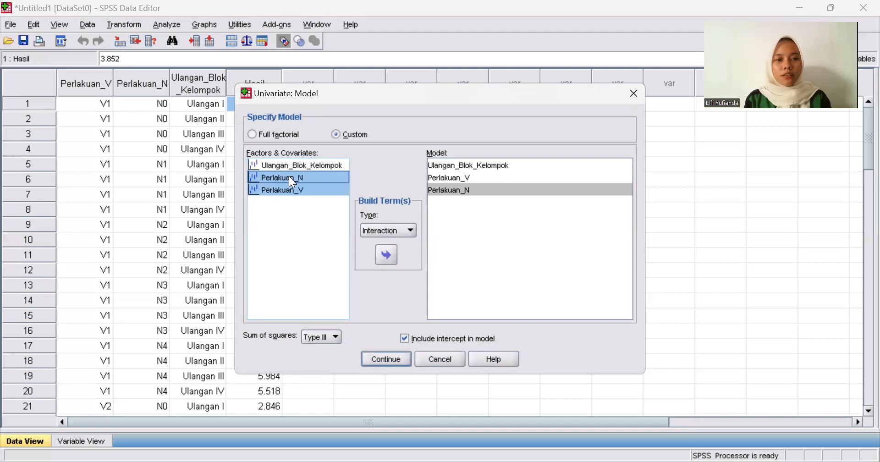
left_click(384, 254)
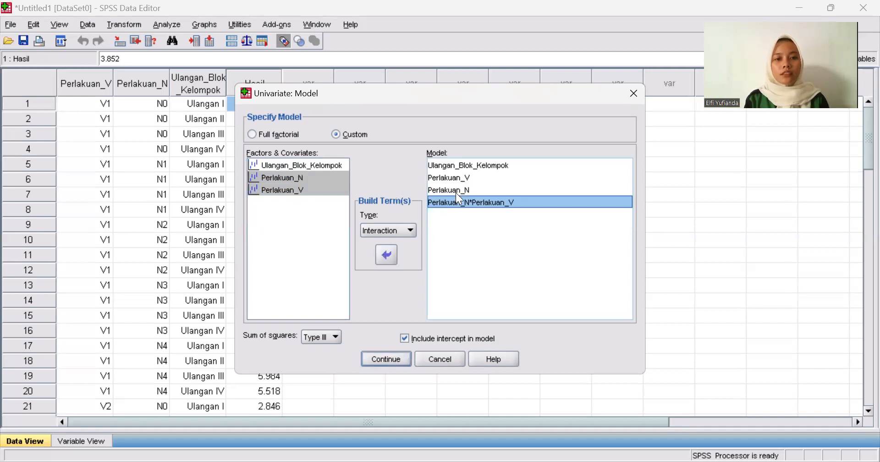
left_click(312, 177)
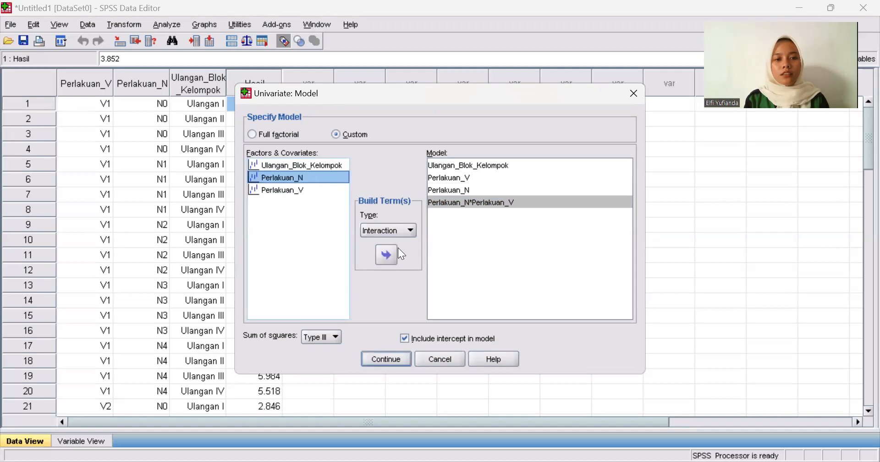
left_click(452, 203)
left_click(387, 255)
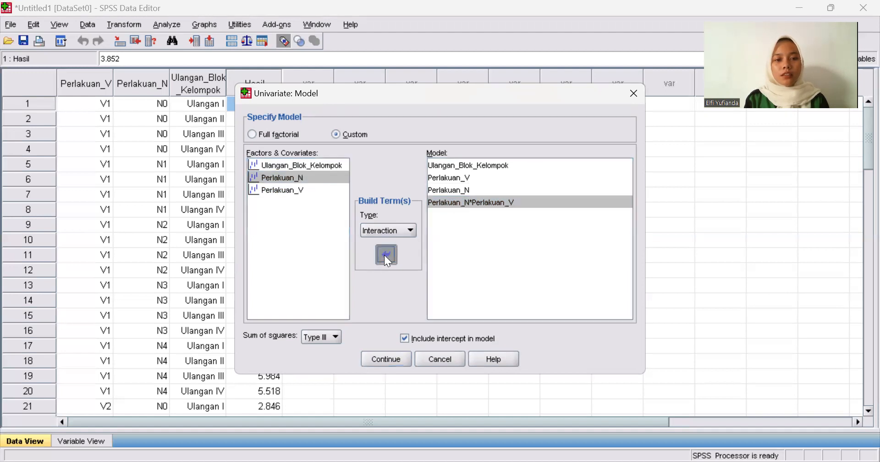
Step: Place Perlakuan_V before Perlakuan_N in the factor list and add the interaction of these two factors to the model
left_click(294, 211)
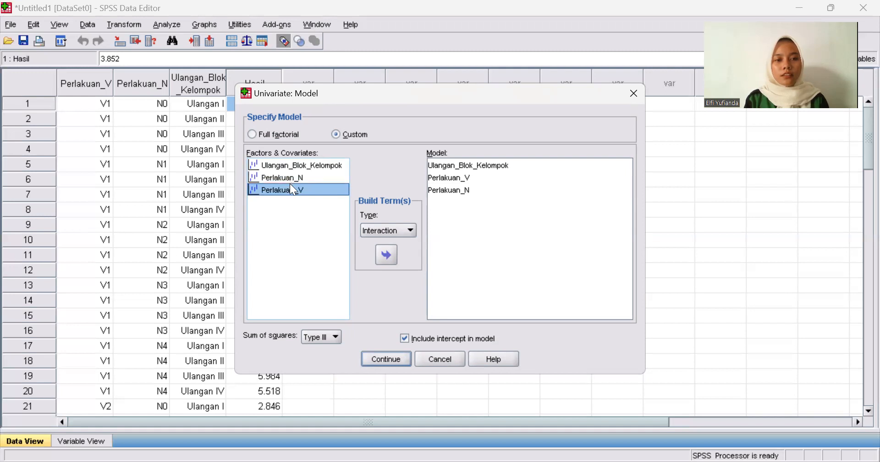
left_click_drag(291, 184, 292, 166)
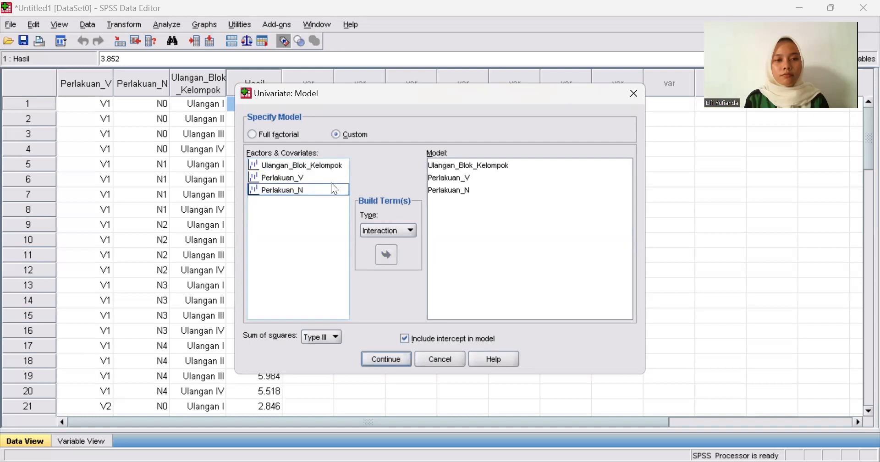
left_click(282, 176)
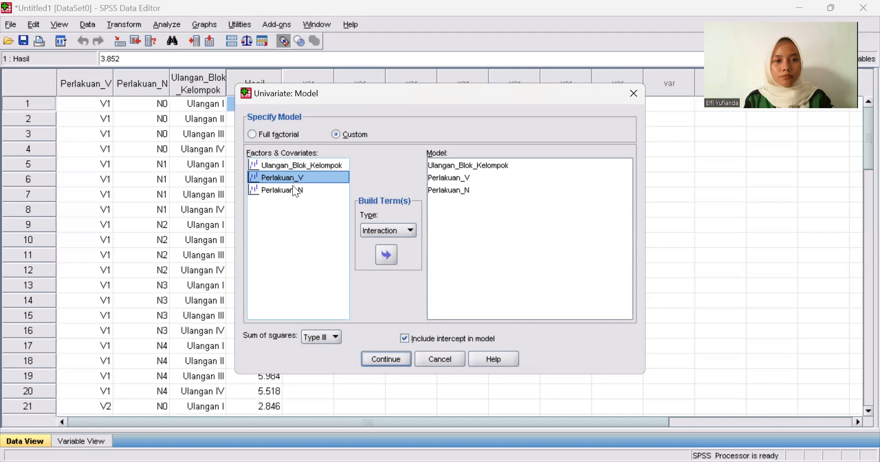
left_click(293, 189, "ctrl")
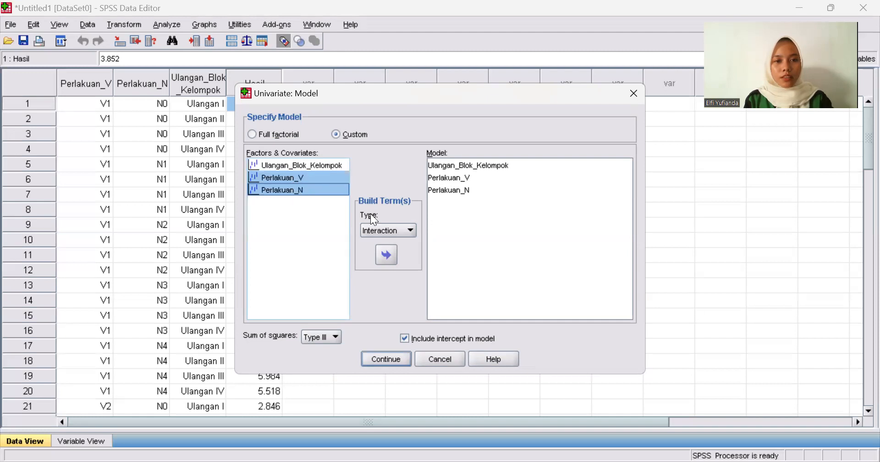
left_click(388, 262)
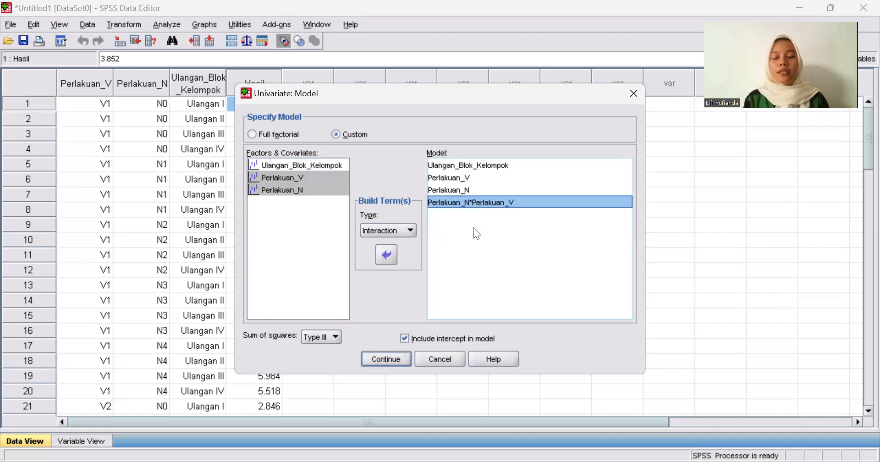
left_click(527, 208)
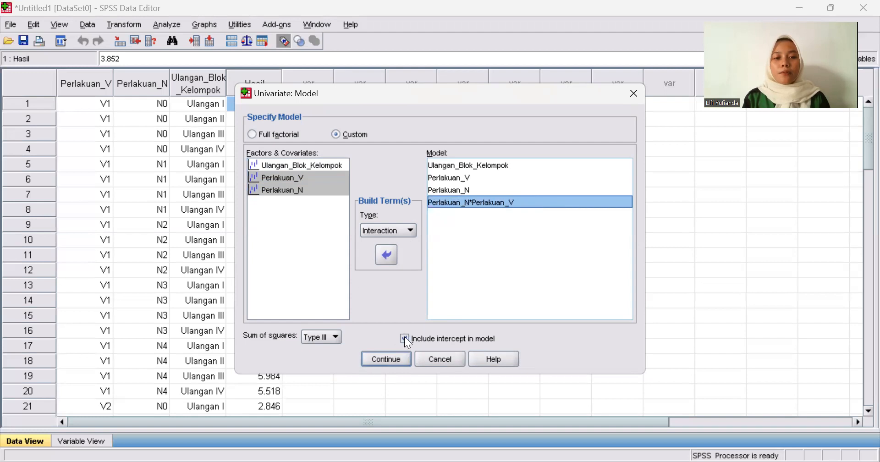
Step: Accept the custom model and select Ulangan_Blok_Kelompok, Perlakuan_V and Perlakuan_N for post hoc tests
left_click(388, 358)
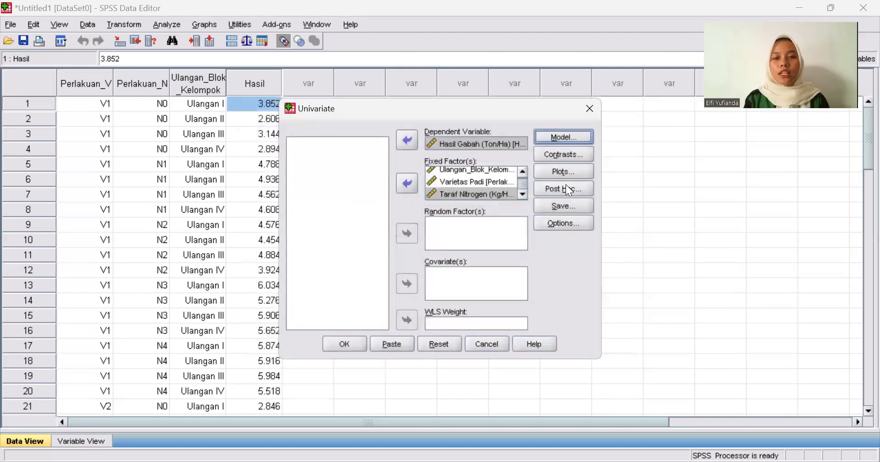
left_click(568, 190)
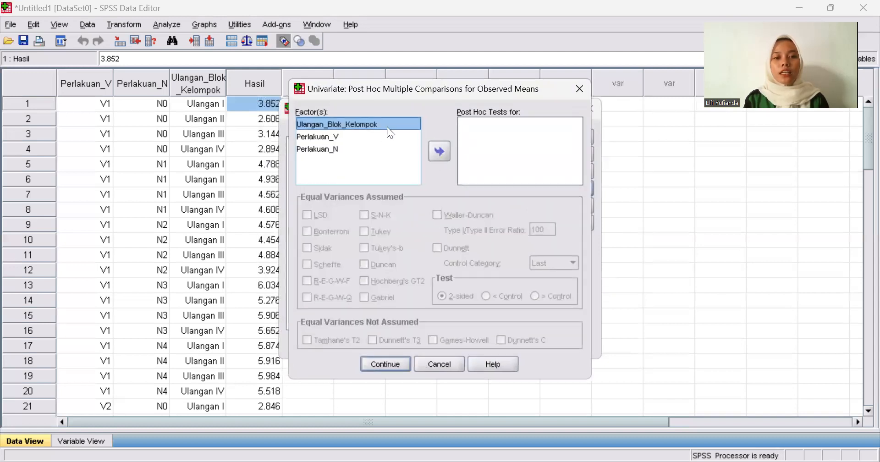
left_click(441, 151)
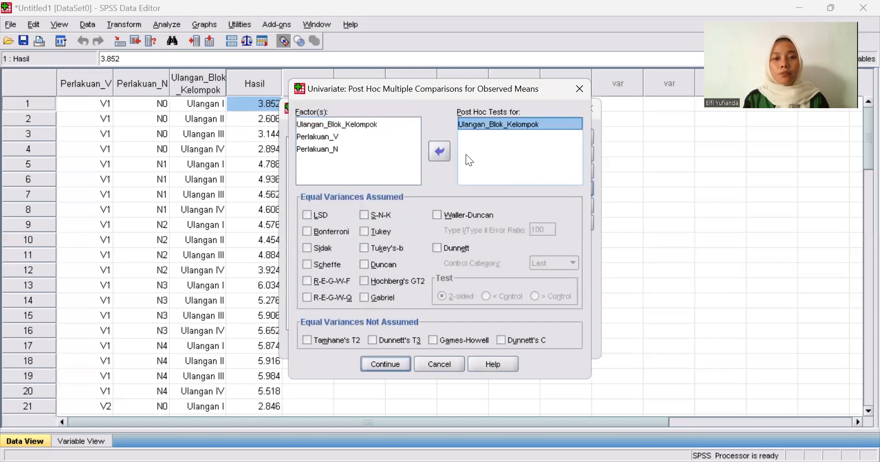
left_click(324, 136)
left_click(439, 153)
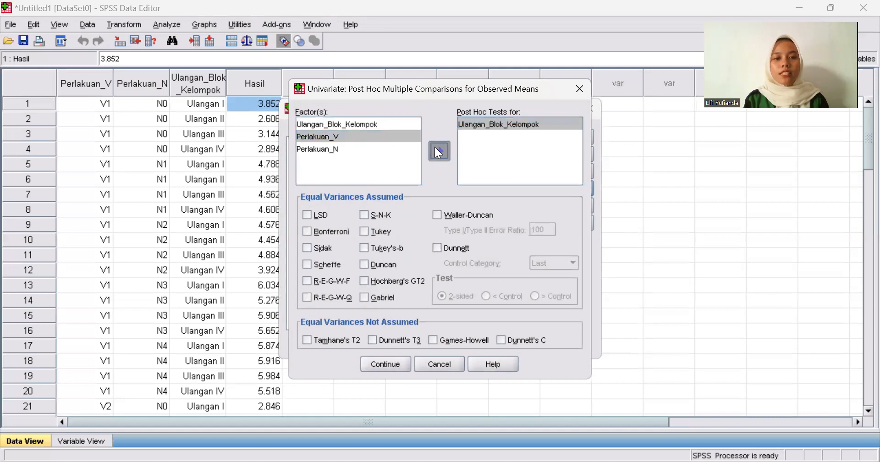
left_click(337, 150)
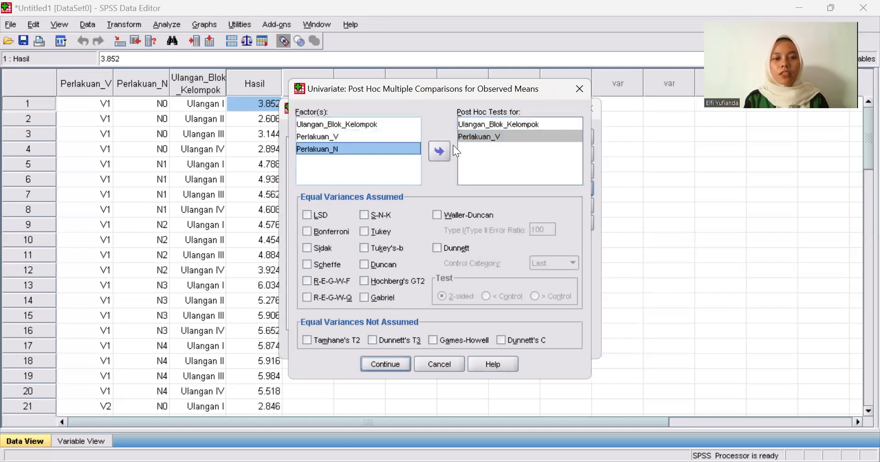
left_click(439, 150)
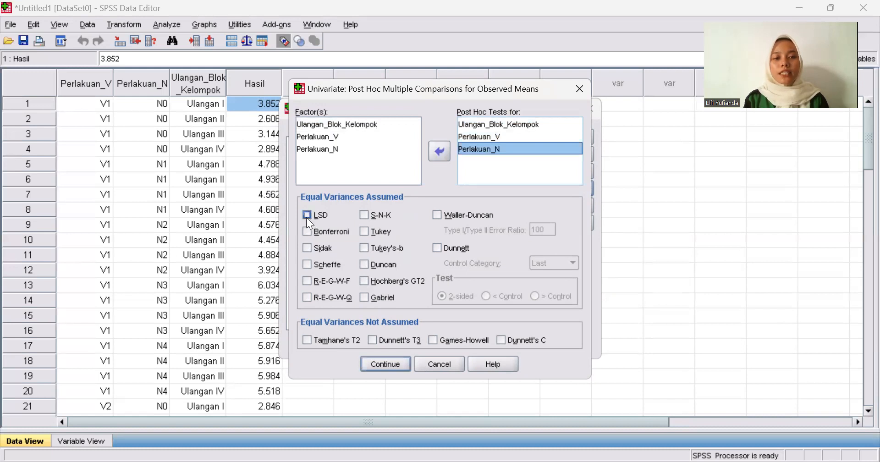
Step: Enable the LSD, Tukey and Duncan post hoc tests for the selected factors and accept the settings
left_click(306, 217)
left_click(367, 233)
left_click(365, 265)
left_click(380, 360)
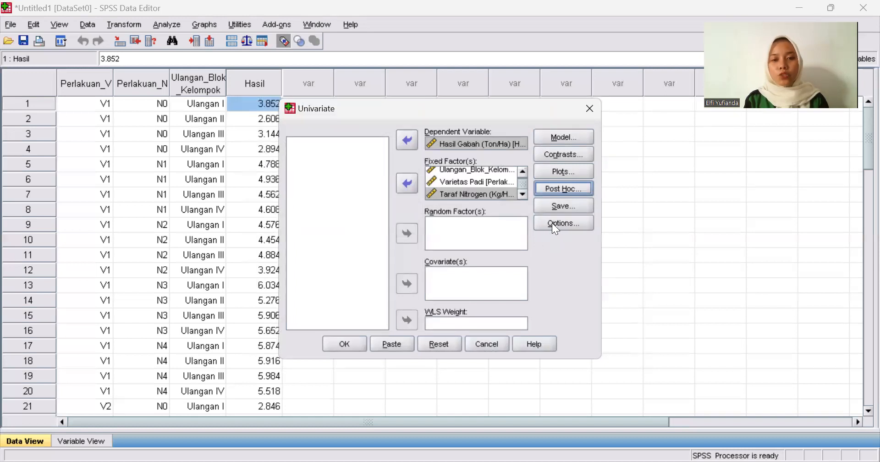
Step: Set the analysis options to display means for (OVERALL), descriptive statistics and homogeneity tests
left_click(552, 223)
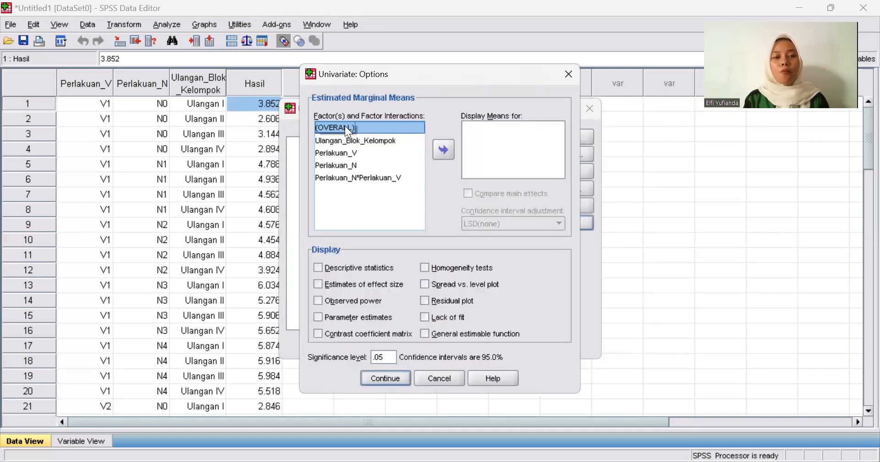
left_click(443, 156)
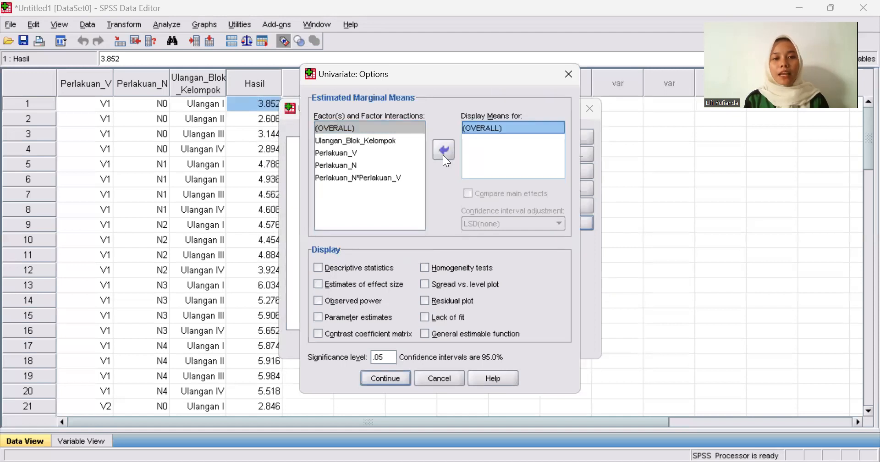
left_click(319, 268)
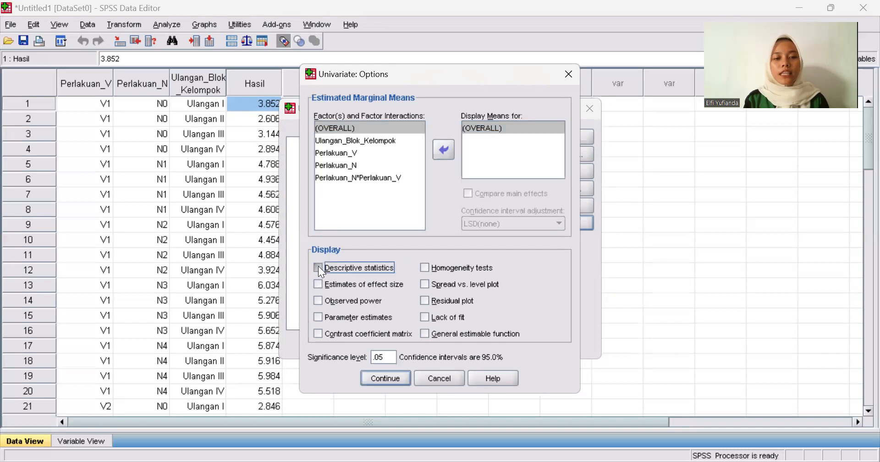
left_click(425, 268)
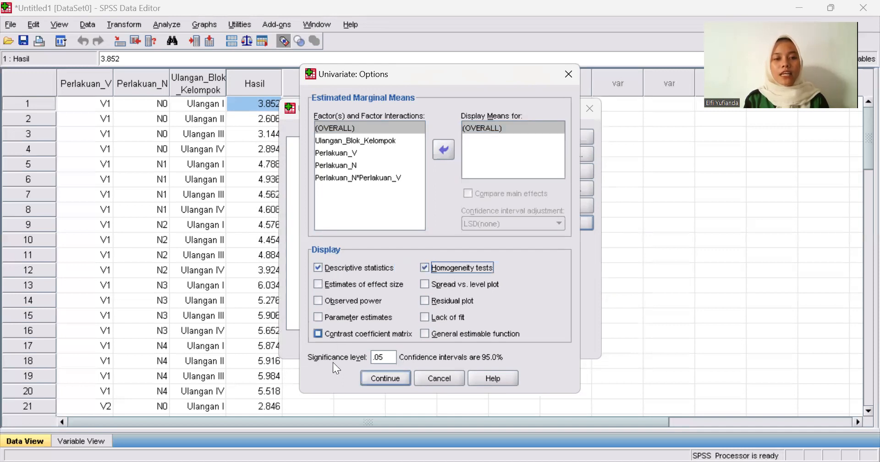
left_click(394, 380)
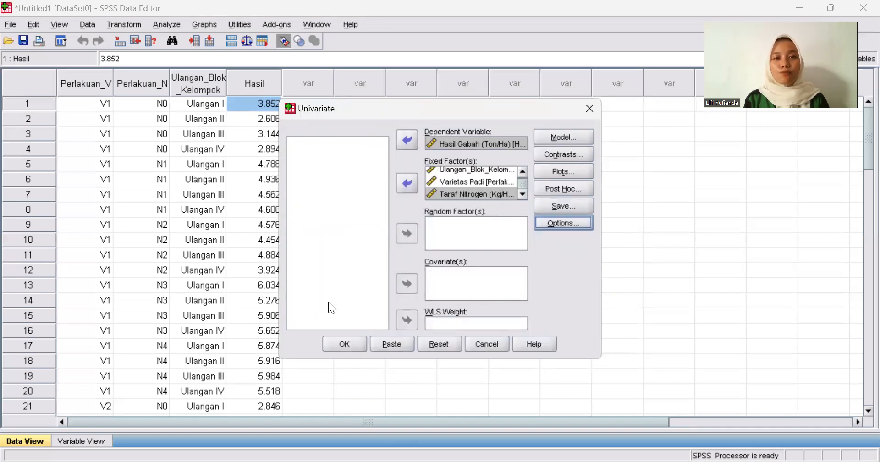
Step: Run the univariate analysis and review the Between-Subjects Factors and Descriptive Statistics tables in the output
left_click(346, 345)
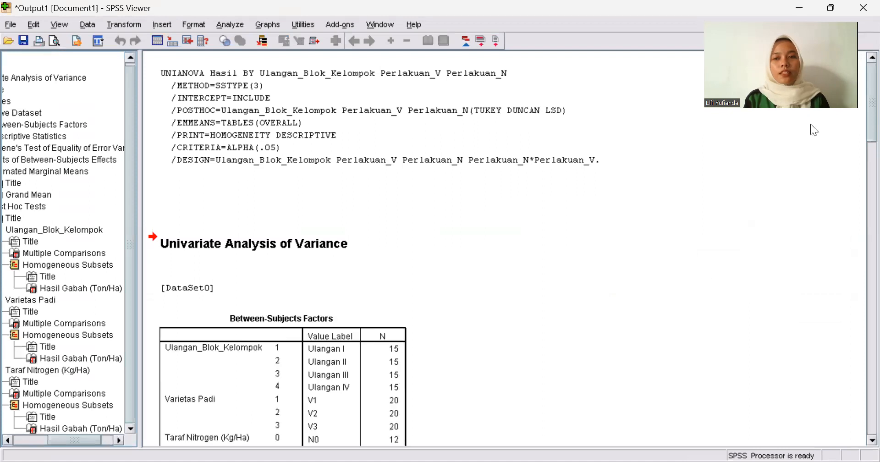
scroll(858, 114, "down", 5)
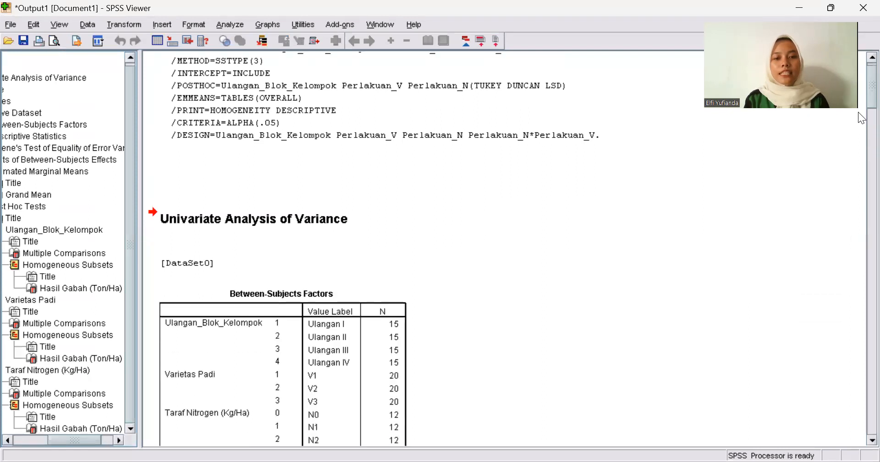
scroll(859, 119, "up", 4)
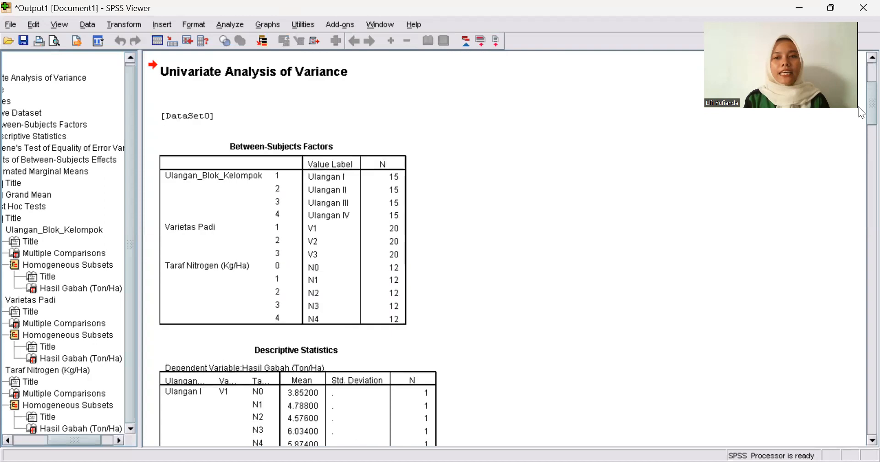
scroll(859, 101, "up", 2)
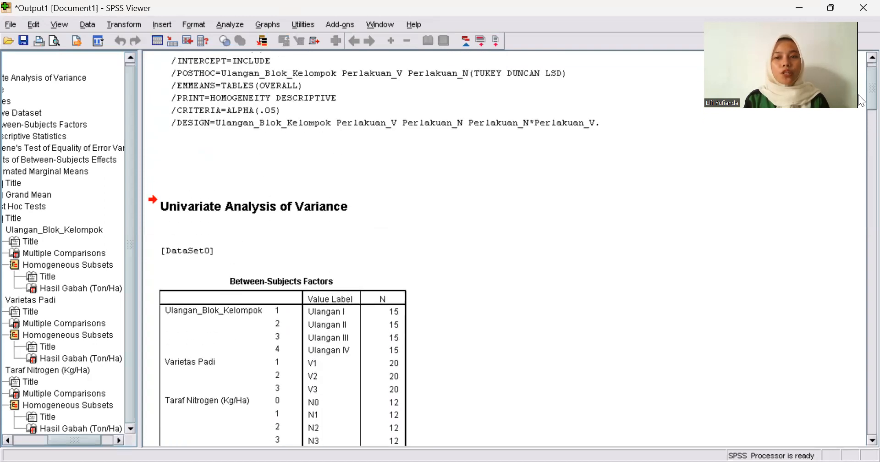
scroll(860, 108, "down", 4)
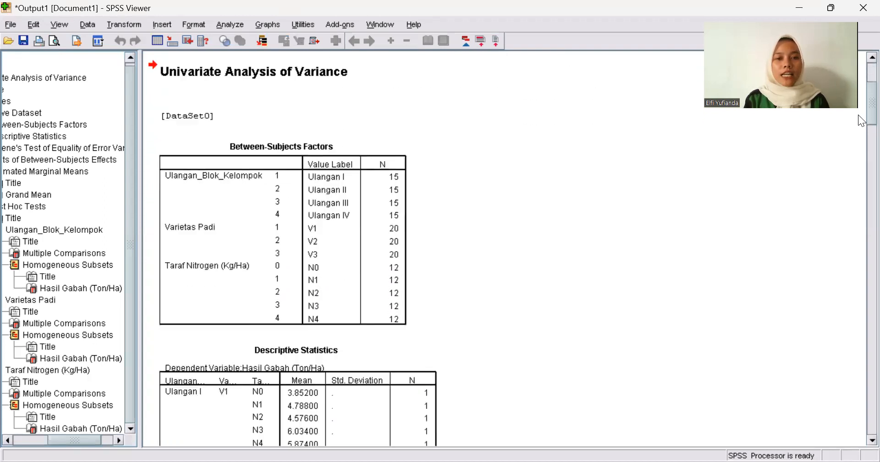
mouse_move(859, 126)
left_mouse_down()
mouse_move(858, 190)
mouse_move(838, 242)
mouse_move(861, 271)
mouse_move(861, 323)
mouse_move(858, 237)
mouse_move(858, 351)
mouse_move(843, 123)
left_mouse_up()
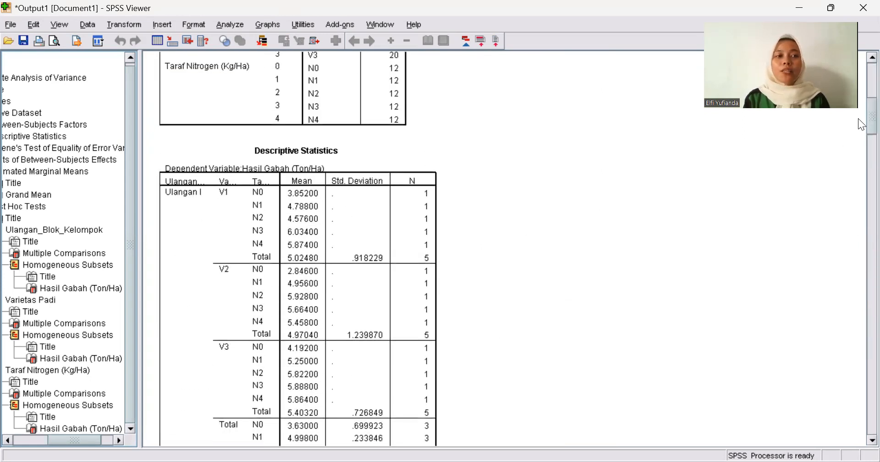
Step: Save the output as a Viewer file (*.spv) in Documents, named with the author's full name followed by 22
left_click(10, 27)
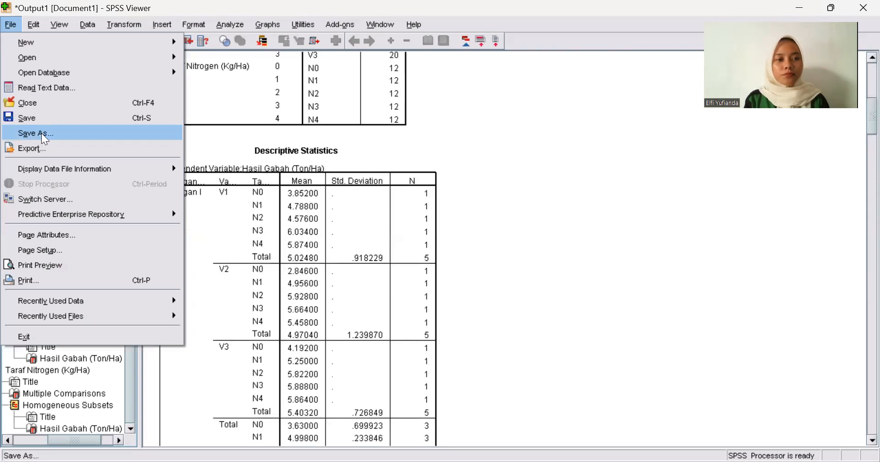
left_click(18, 117)
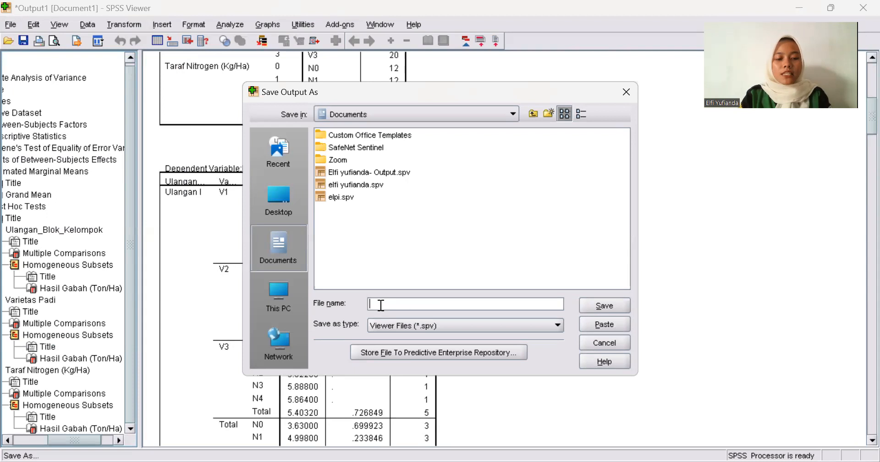
type("ELF")
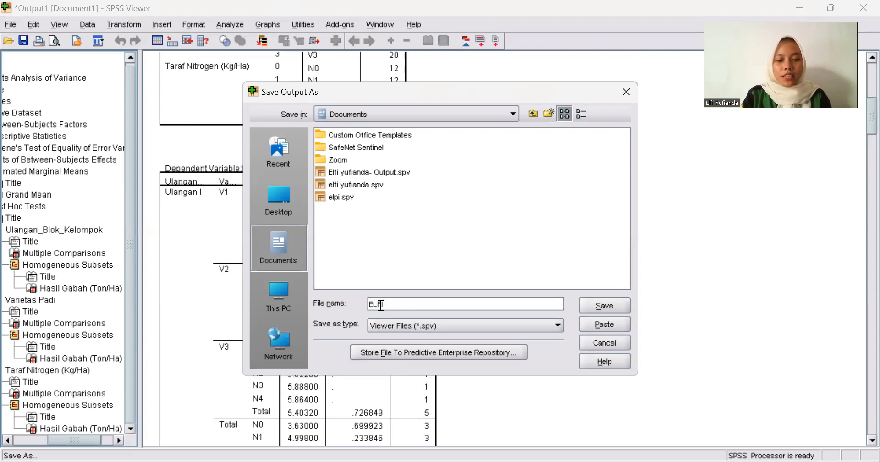
type("I Y")
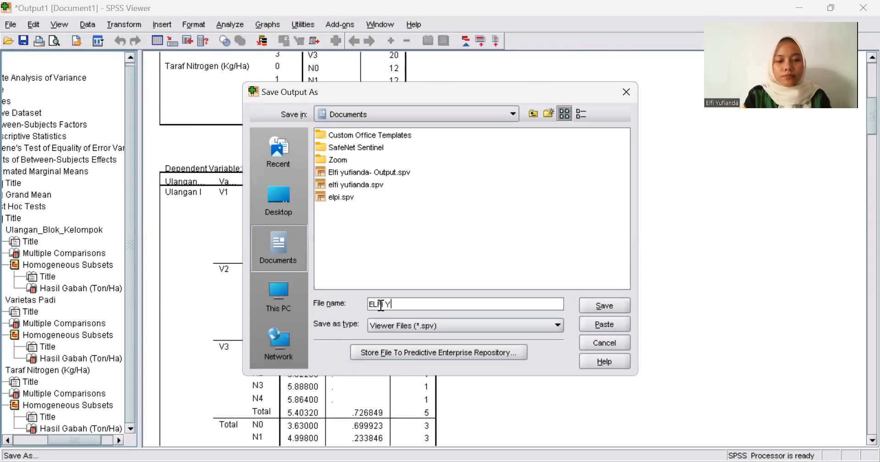
type("ufianda22")
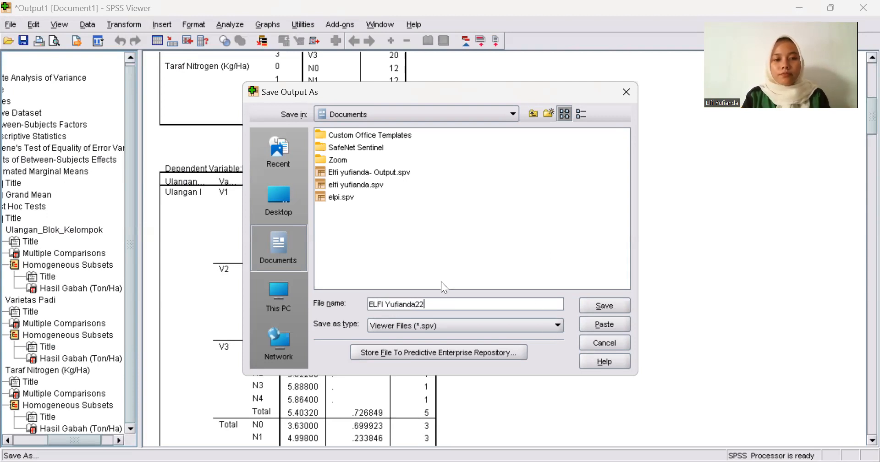
left_click(610, 303)
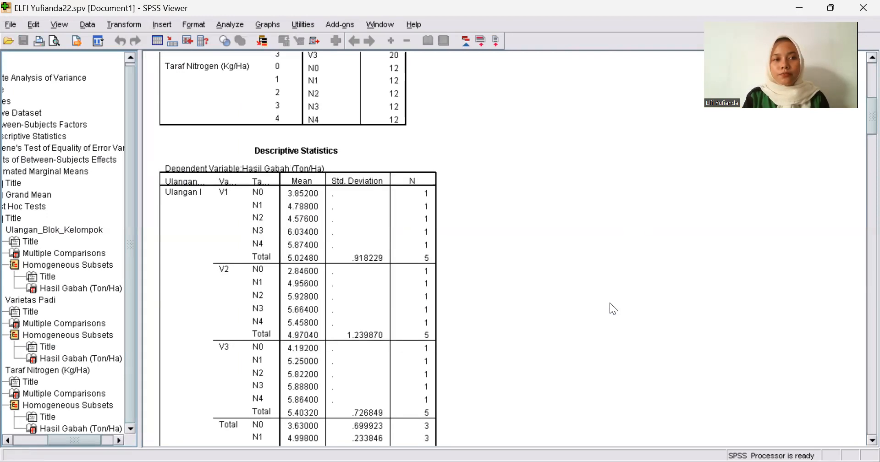